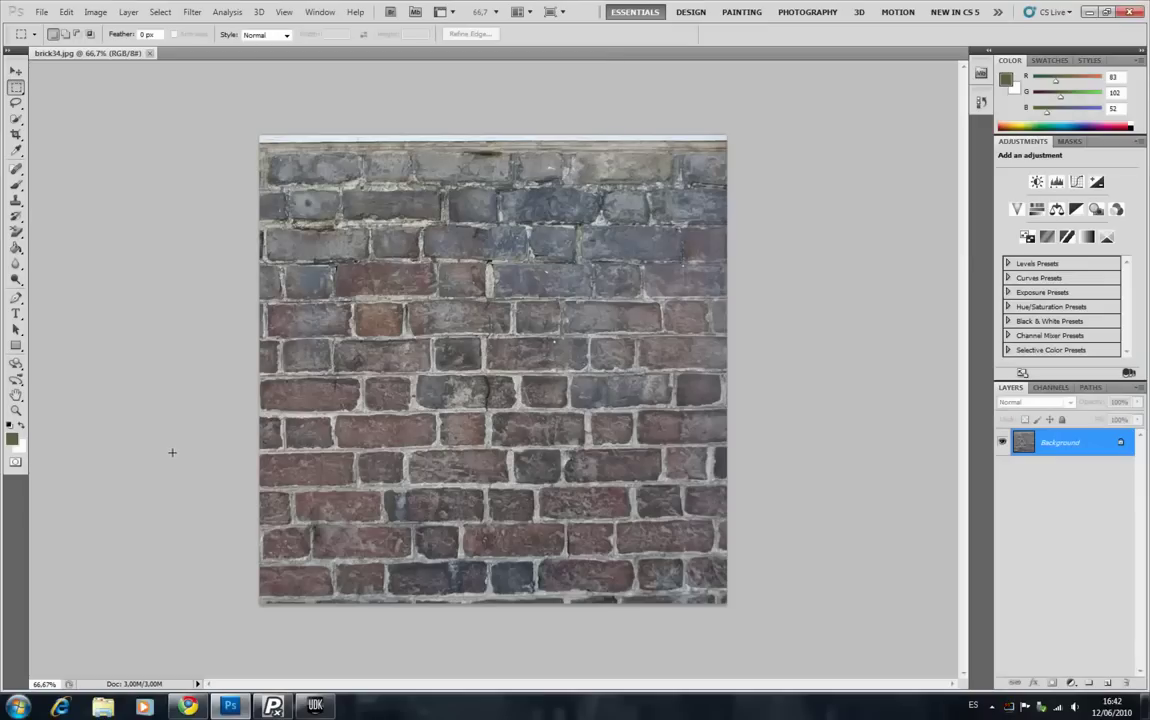
- Switch from Photoshop to PixPlant, leaving brick34.jpg open behind it
click(272, 706)
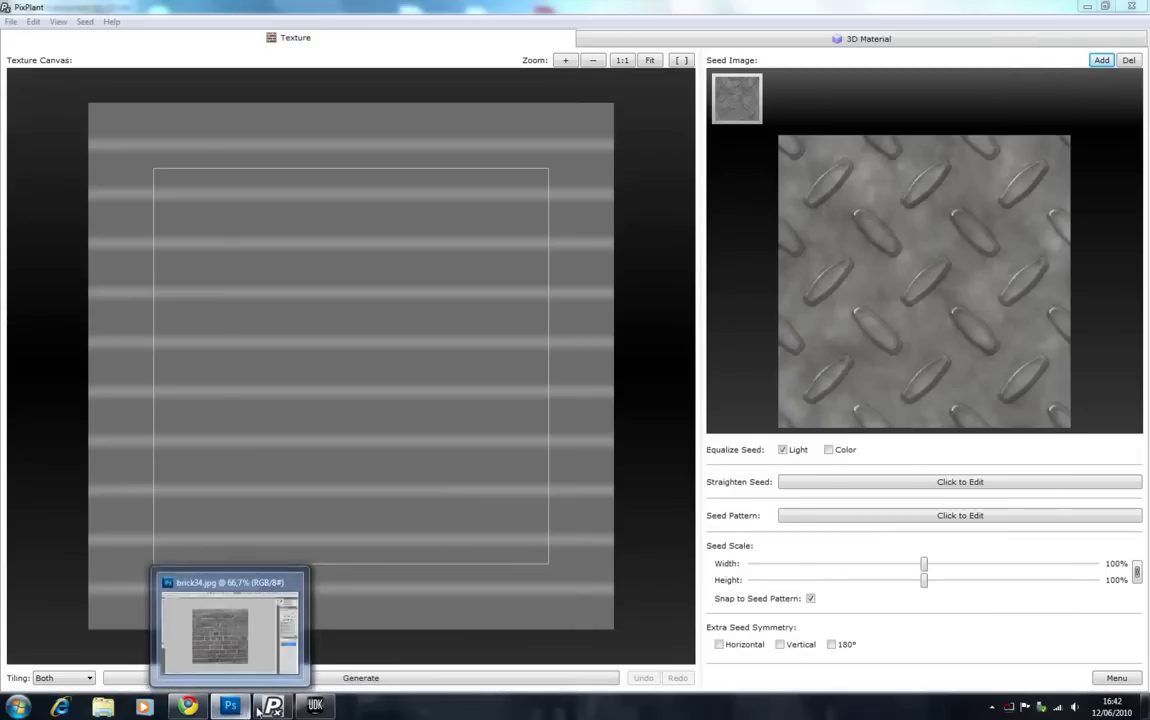
- Load the brick34.jpg photo into PixPlant as the texture
click(11, 21)
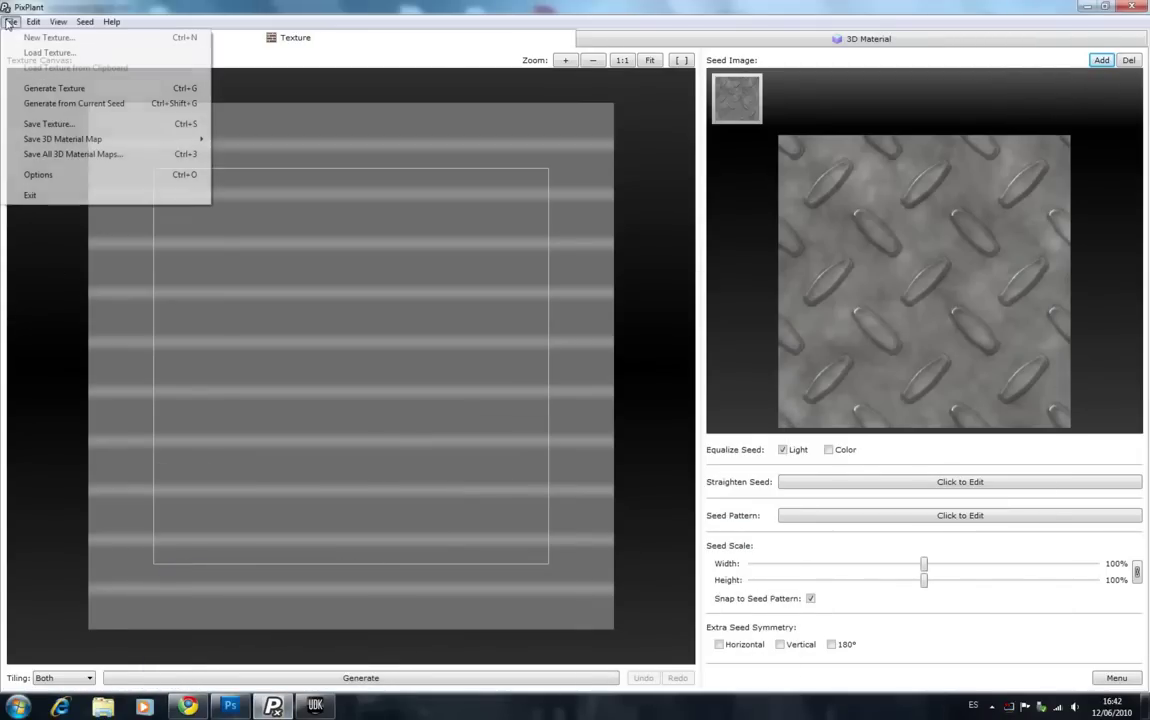
click(48, 53)
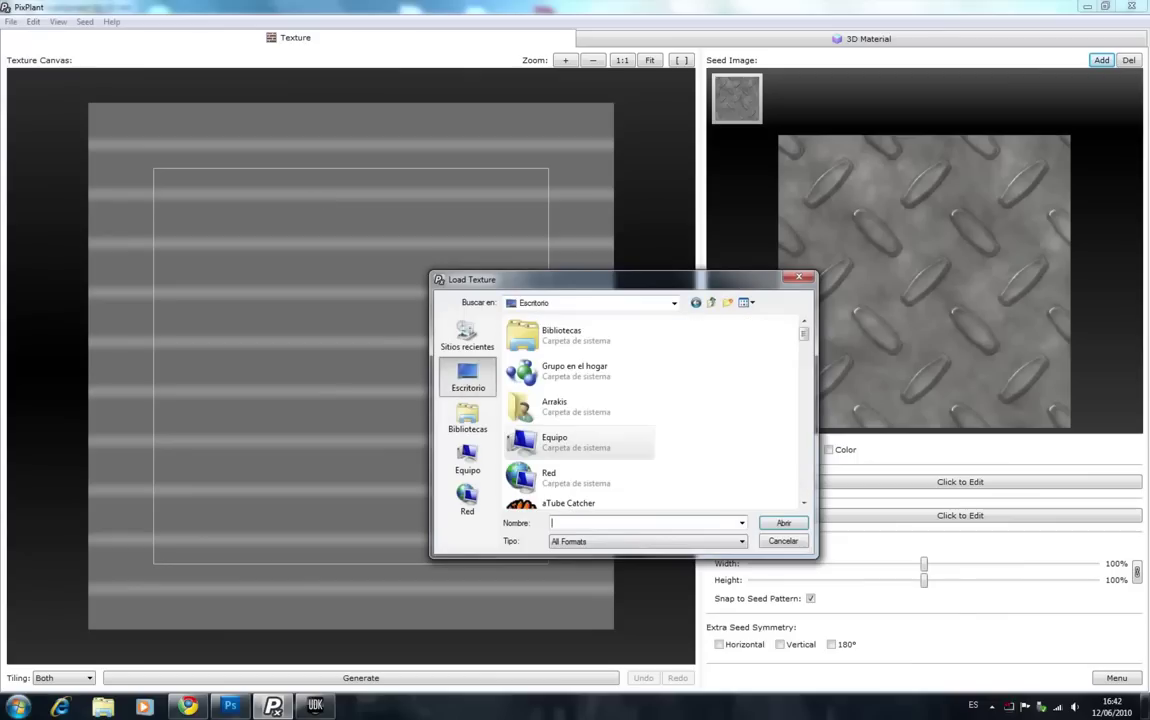
text(brick34.jpg)
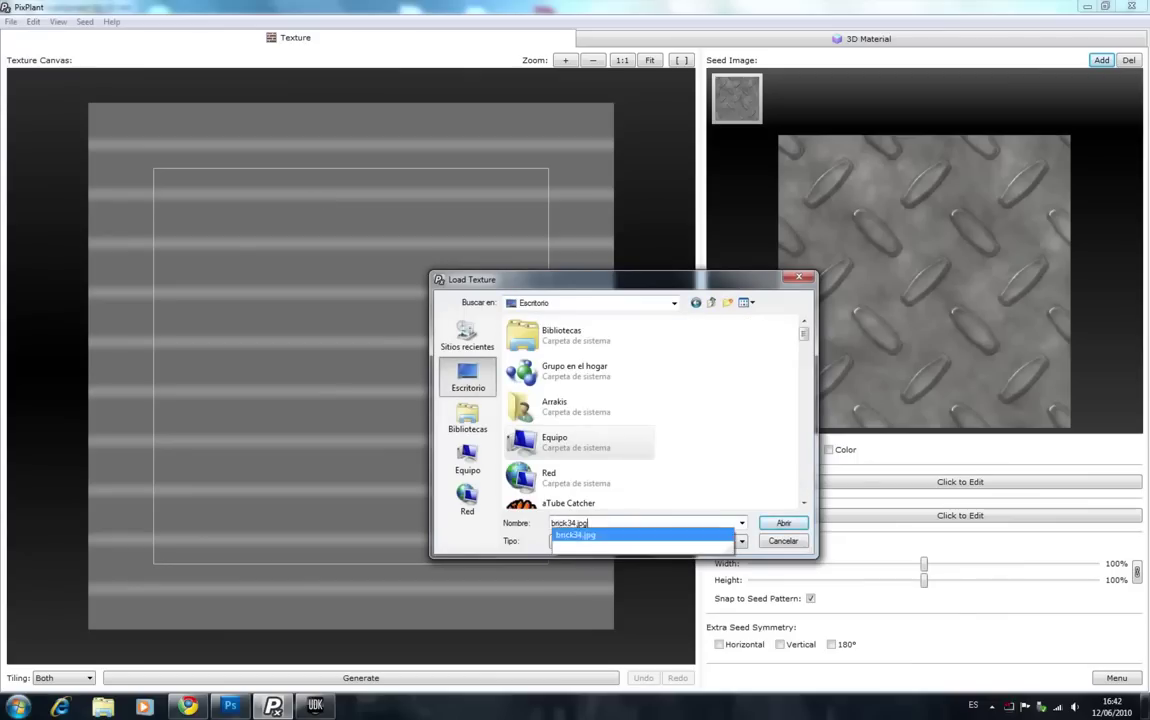
key(Return)
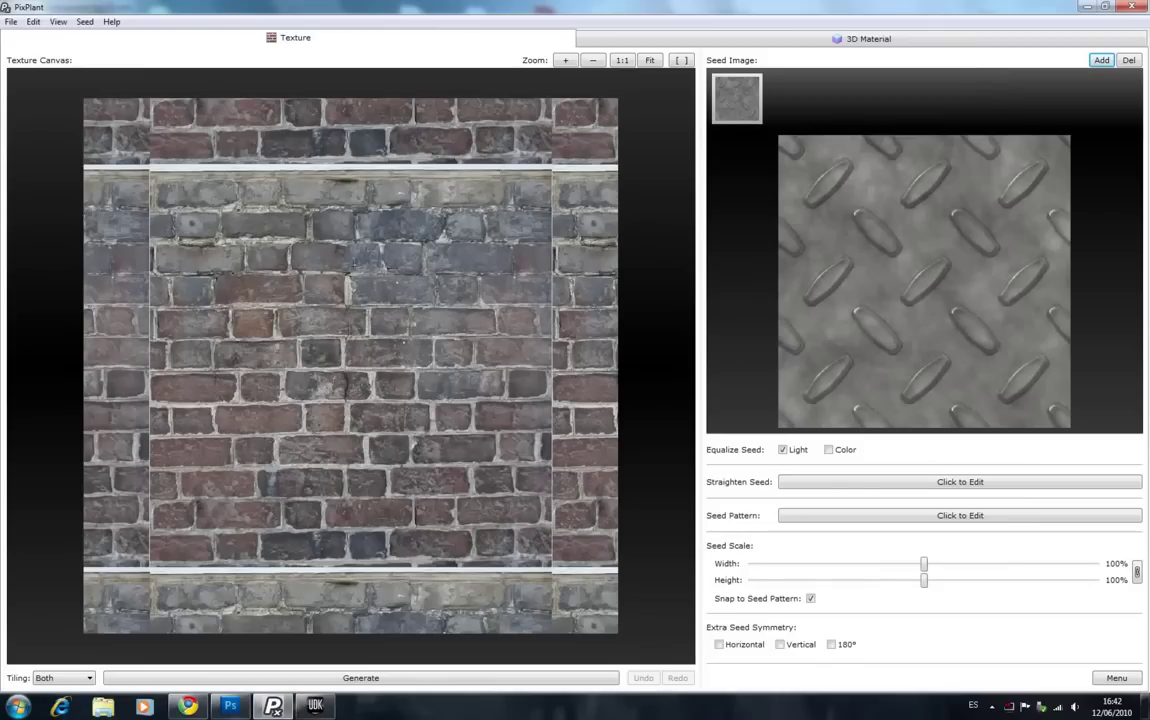
- Show the 3D material maps and preview them on a Cube model with UV Scale 1 instead of 3
click(620, 38)
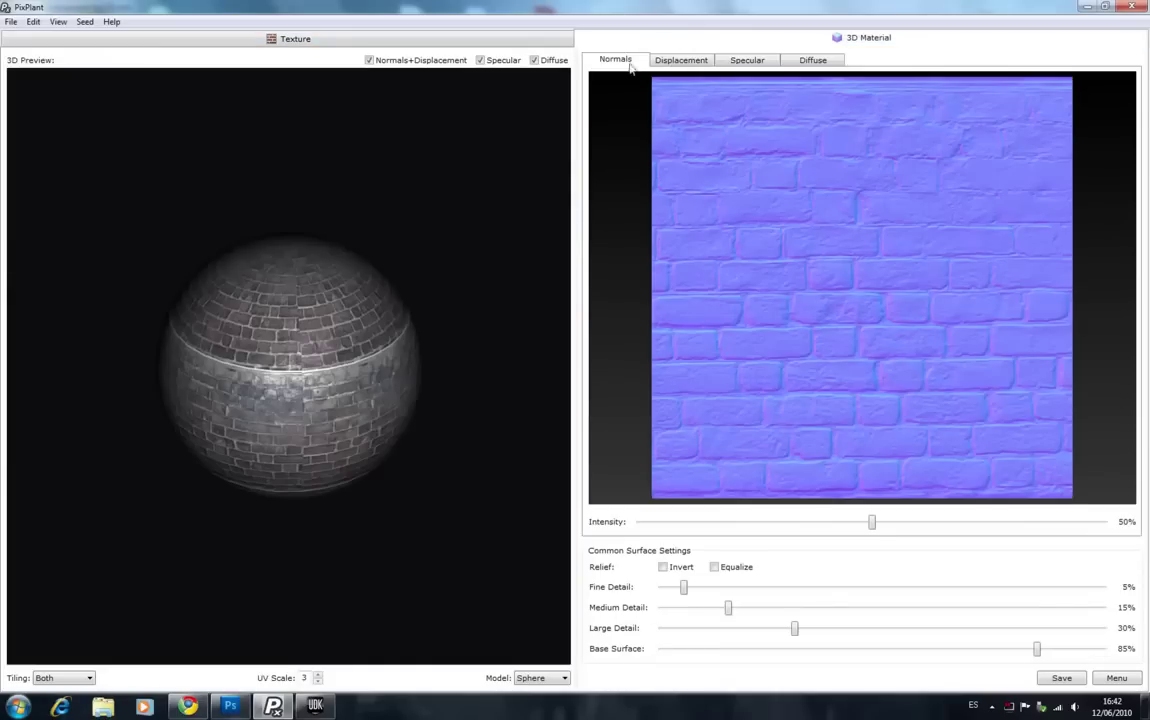
mouse_move(334, 403)
mouse_down()
mouse_move(411, 139)
mouse_move(178, 181)
mouse_up()
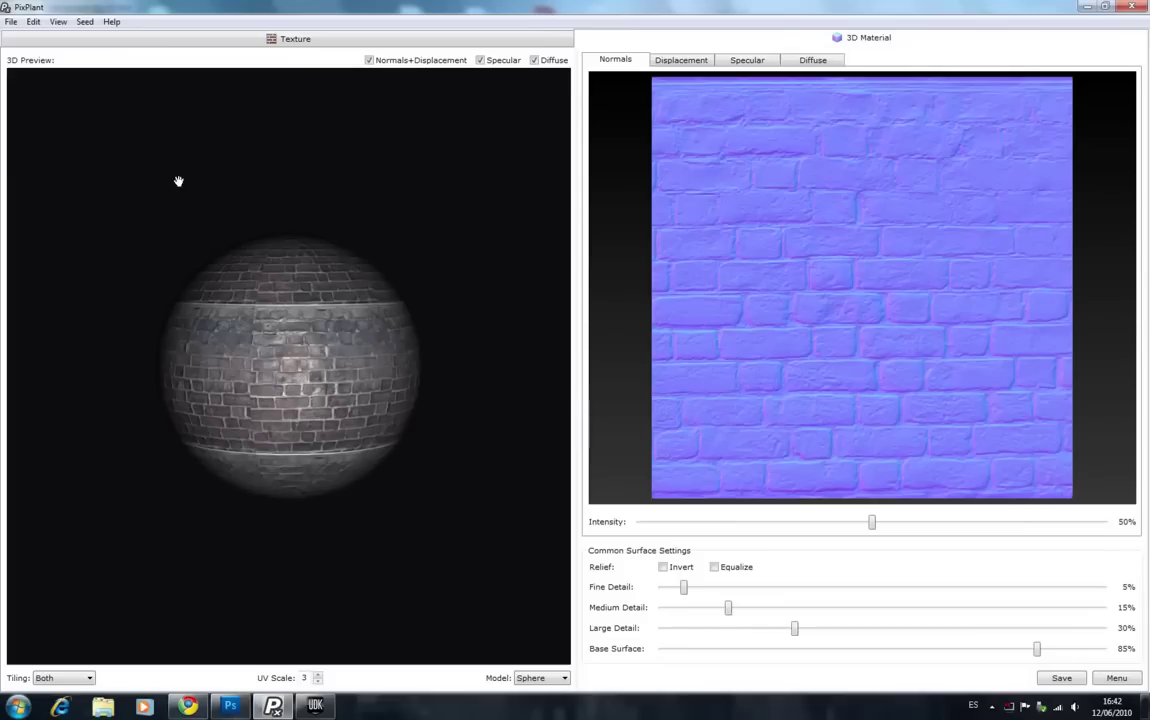
click(537, 678)
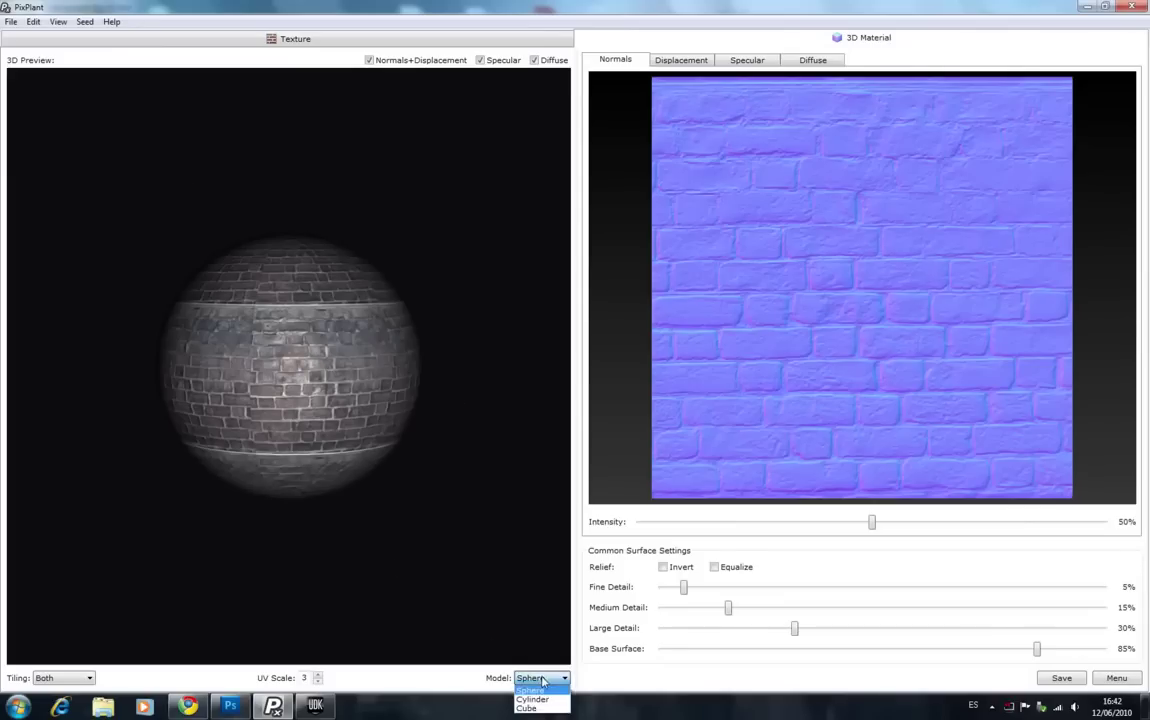
click(535, 710)
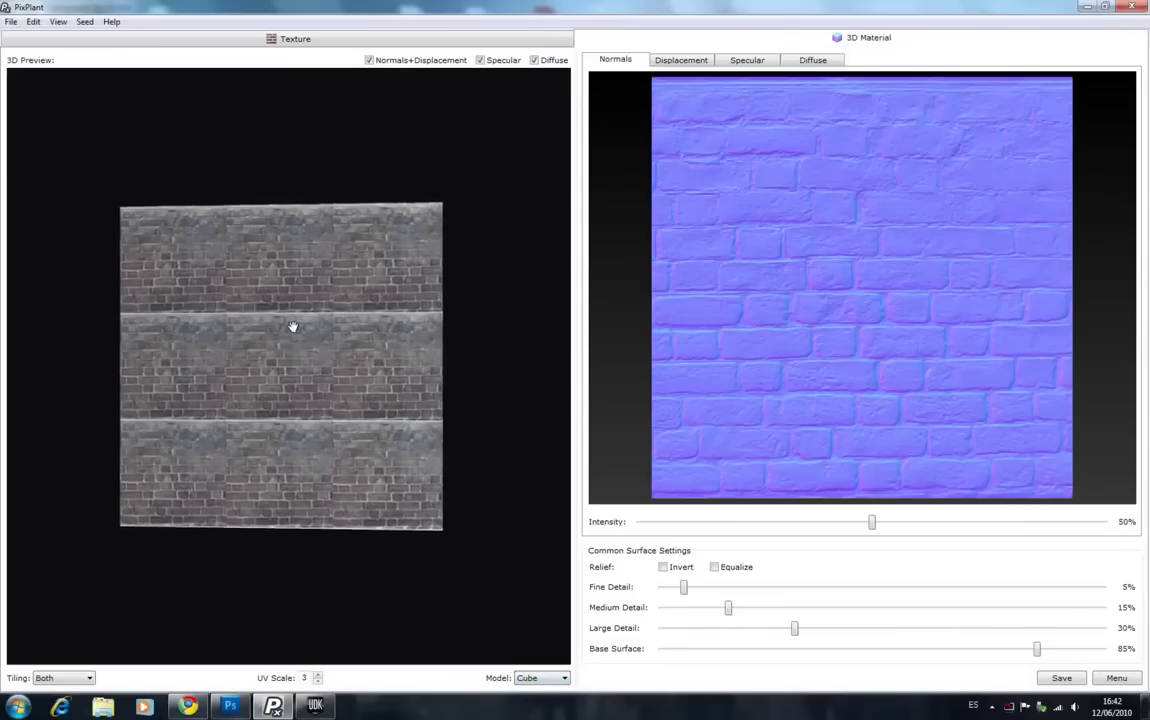
click(318, 683)
click(318, 683)
mouse_move(348, 275)
mouse_down()
mouse_move(85, 308)
mouse_move(392, 251)
mouse_up()
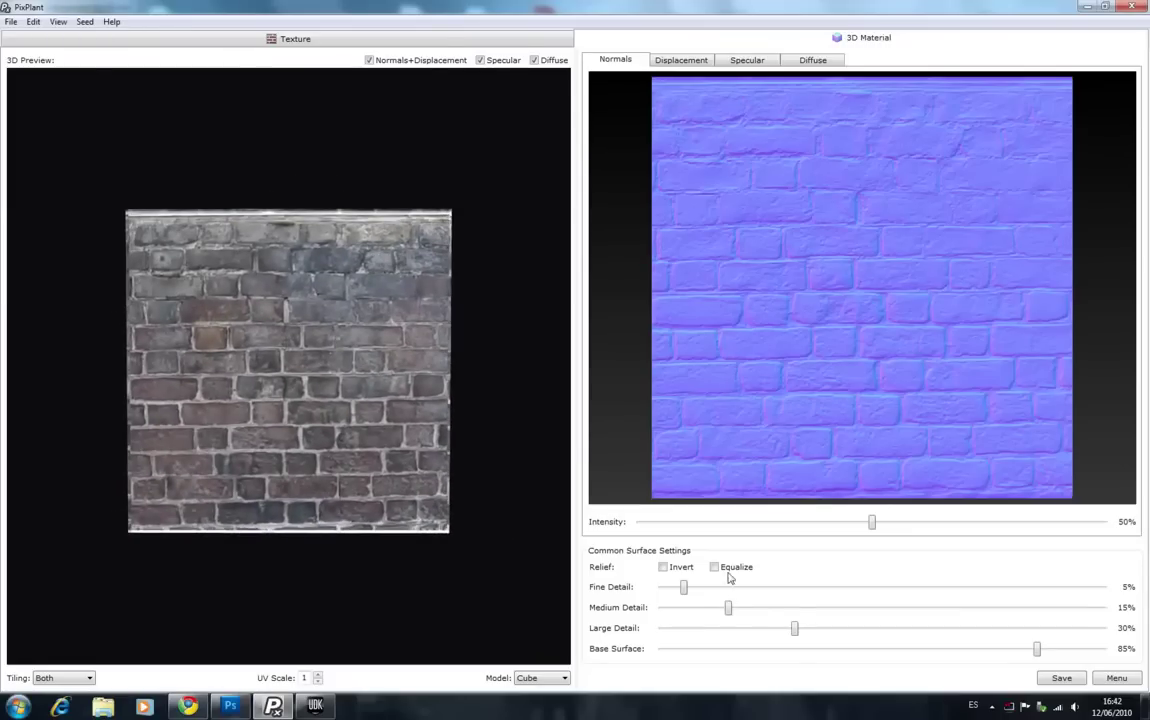
- Enable Equalize, then check the Displacement, Specular, Normals and Diffuse maps, ending on Specular
click(715, 567)
click(676, 62)
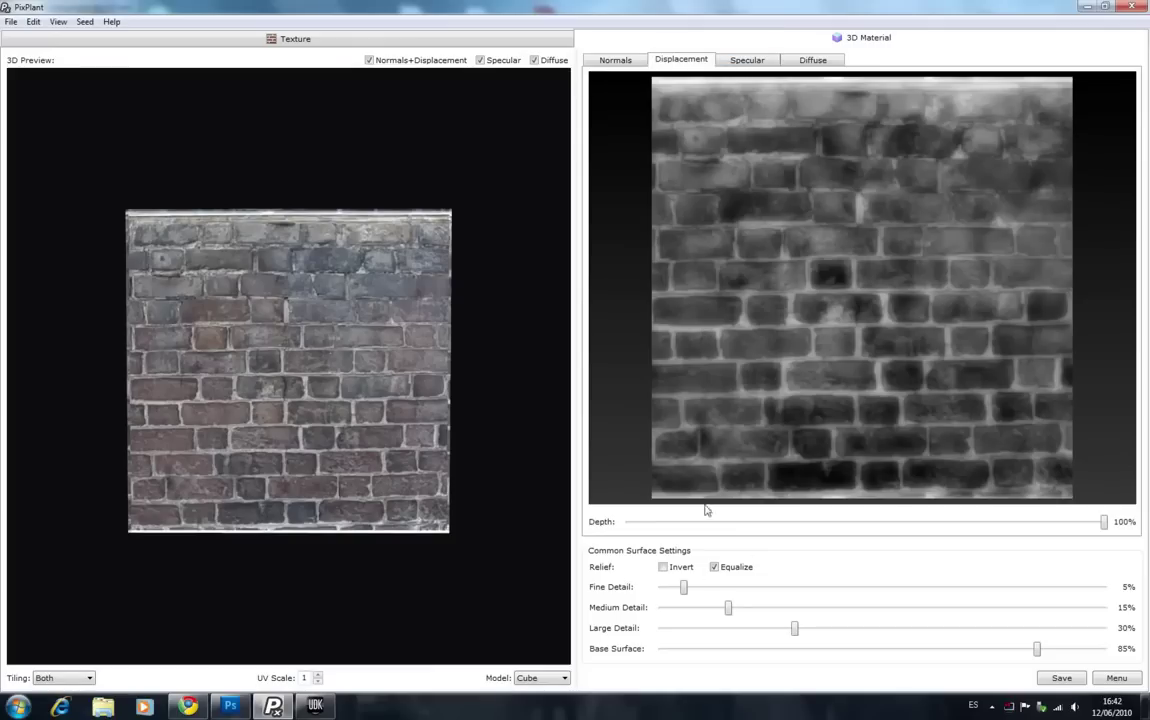
click(746, 60)
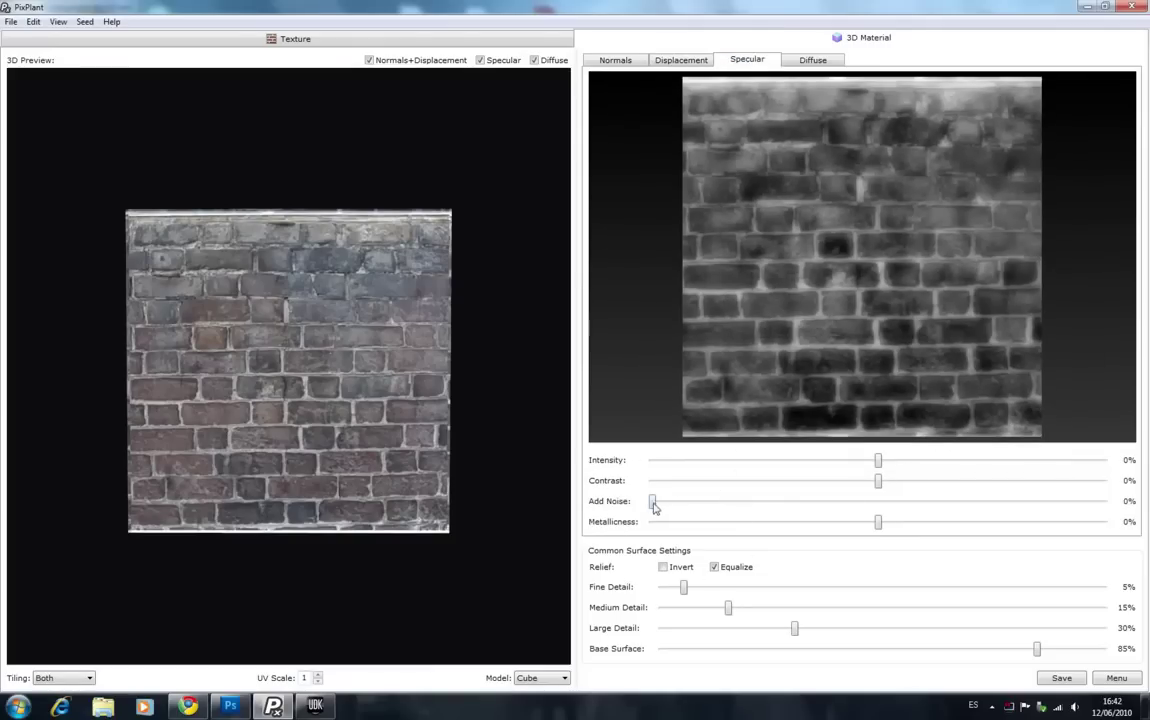
click(643, 61)
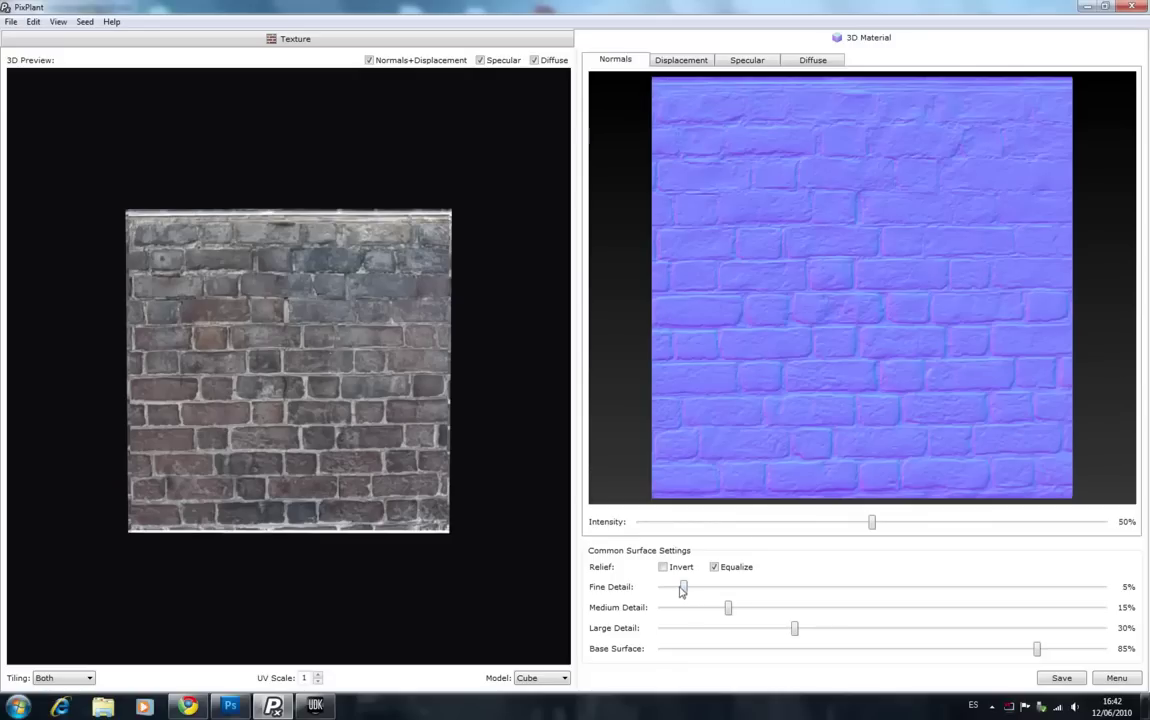
click(812, 60)
click(748, 60)
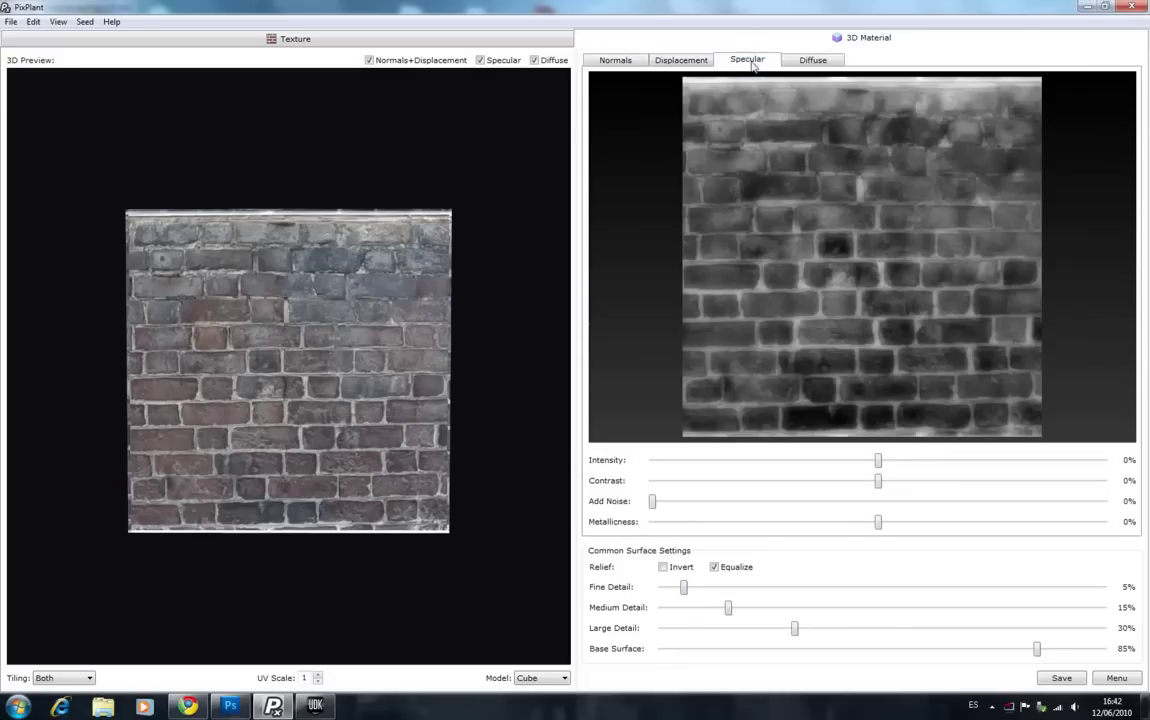
mouse_move(433, 458)
mouse_down()
mouse_move(457, 193)
mouse_move(264, 300)
mouse_move(210, 362)
mouse_move(245, 402)
mouse_move(295, 404)
mouse_up()
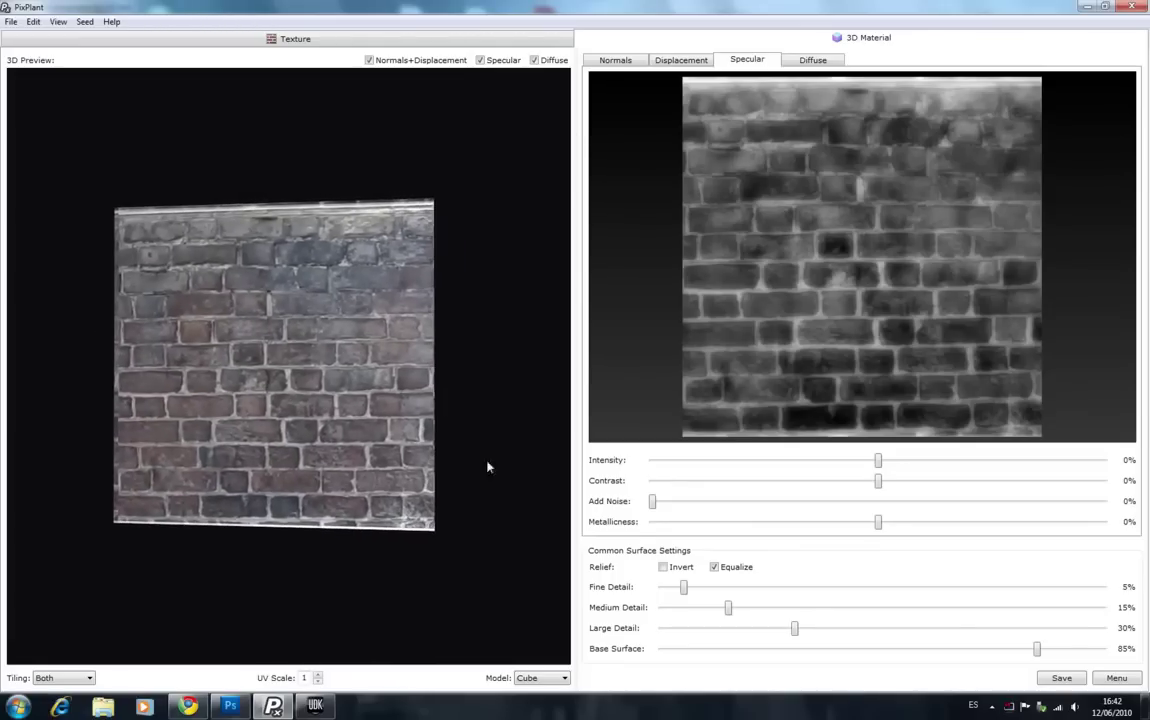
- Raise the Fine, Medium and Large Detail sliders to 100%
drag(684, 587, 1112, 589)
drag(728, 607, 1112, 608)
drag(794, 628, 1143, 632)
mouse_move(384, 374)
mouse_down()
mouse_move(403, 331)
mouse_move(552, 264)
mouse_move(403, 308)
mouse_move(290, 371)
mouse_up()
scroll(290, 371, up, 3)
drag(329, 418, 341, 282)
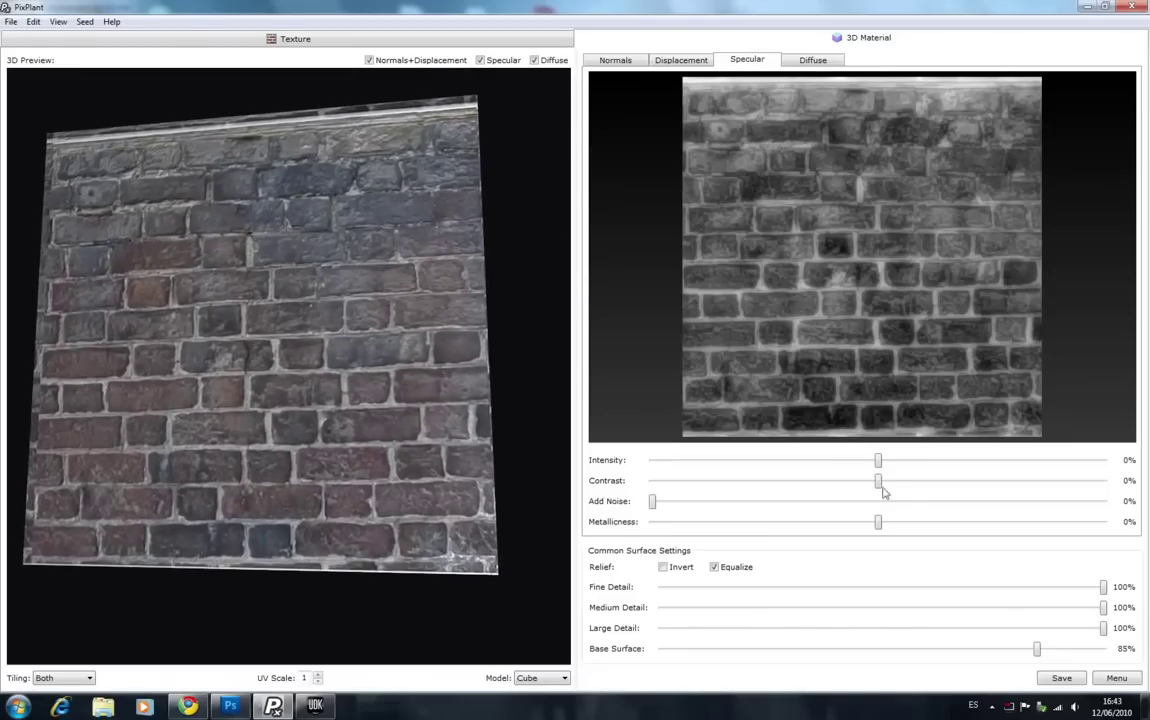
- Set specular Intensity and Contrast to 100%, keeping Metallicness at 0%
drag(878, 461, 1004, 461)
mouse_move(288, 389)
mouse_down()
mouse_move(345, 531)
mouse_move(162, 436)
mouse_move(272, 345)
mouse_move(216, 365)
mouse_move(115, 247)
mouse_move(403, 580)
mouse_move(159, 449)
mouse_move(449, 608)
mouse_move(449, 467)
mouse_move(172, 410)
mouse_up()
mouse_move(876, 484)
mouse_down()
mouse_move(1022, 488)
mouse_move(1008, 486)
mouse_up()
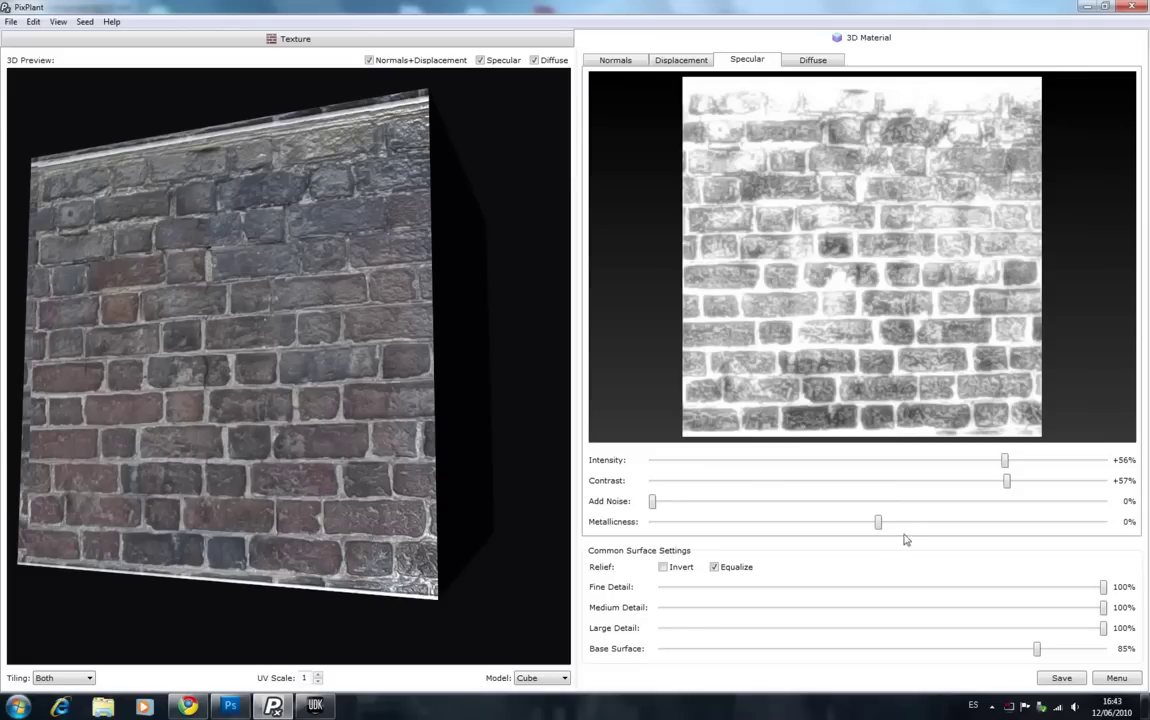
mouse_move(878, 522)
mouse_down()
mouse_move(1103, 522)
mouse_move(667, 522)
mouse_move(864, 522)
mouse_up()
drag(866, 527, 879, 527)
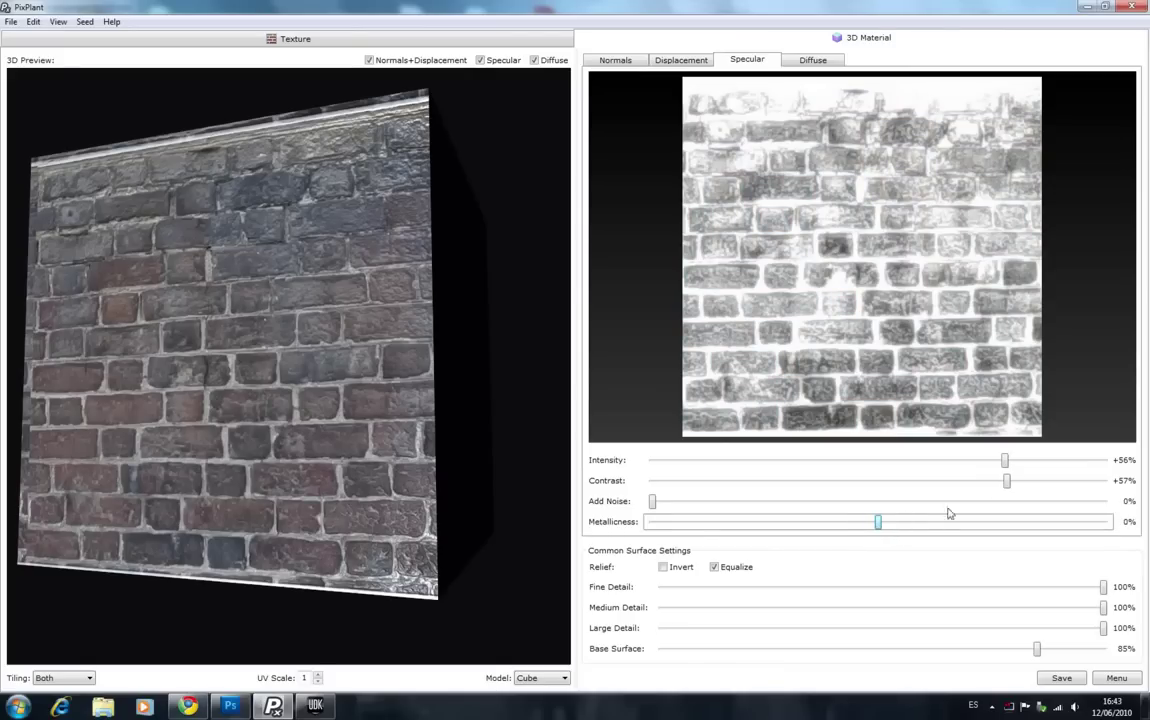
drag(1005, 460, 1106, 460)
click(1019, 483)
drag(1019, 483, 1106, 483)
drag(288, 444, 351, 487)
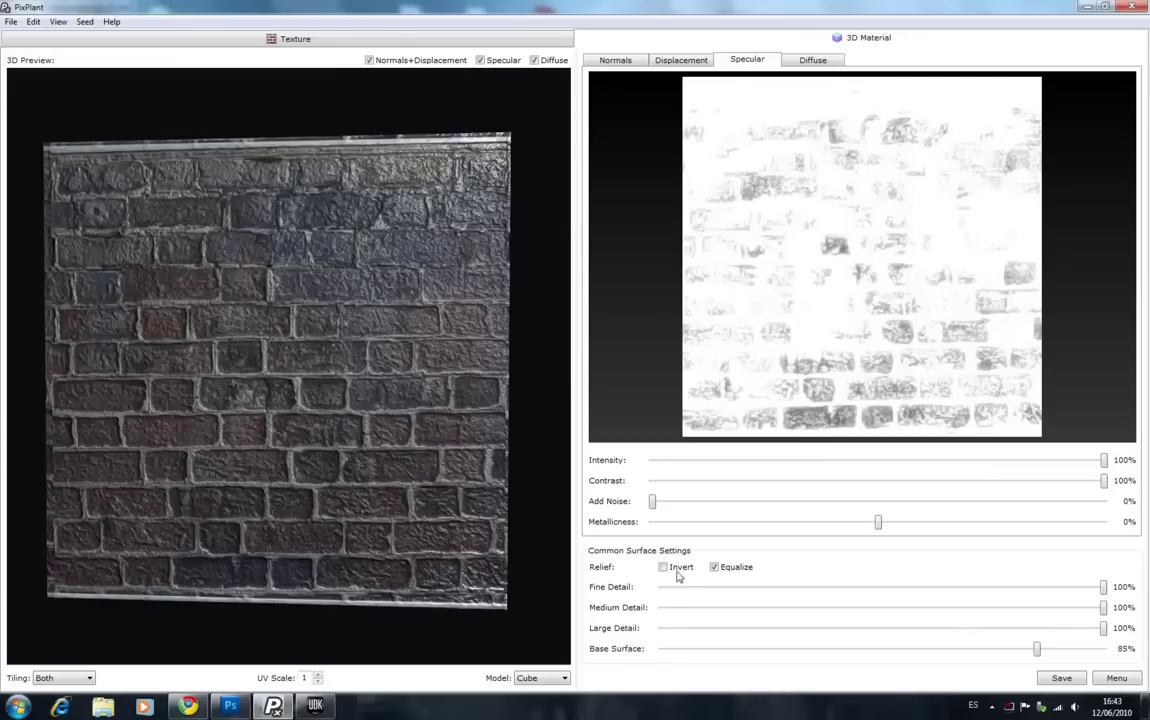
- Turn off Equalize, turn on Invert, and set Fine Detail to 70%
click(712, 567)
click(667, 568)
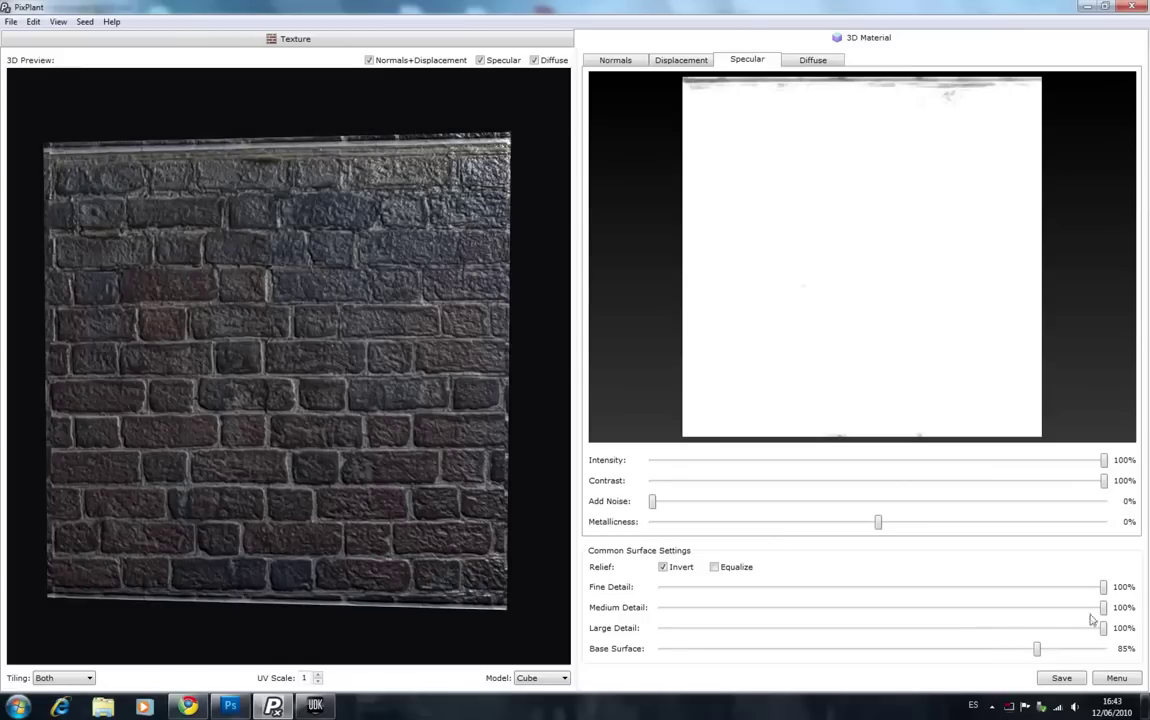
click(947, 590)
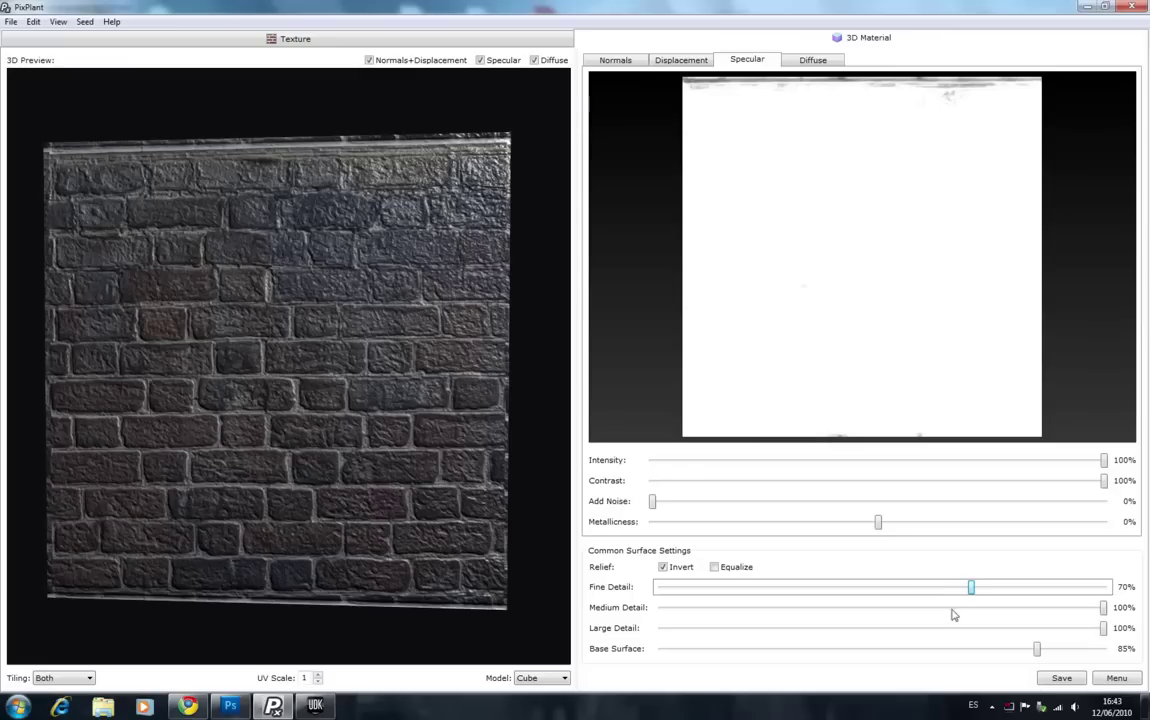
- Lower Medium Detail to 40% and Large Detail to 30%
click(962, 610)
click(711, 612)
click(714, 615)
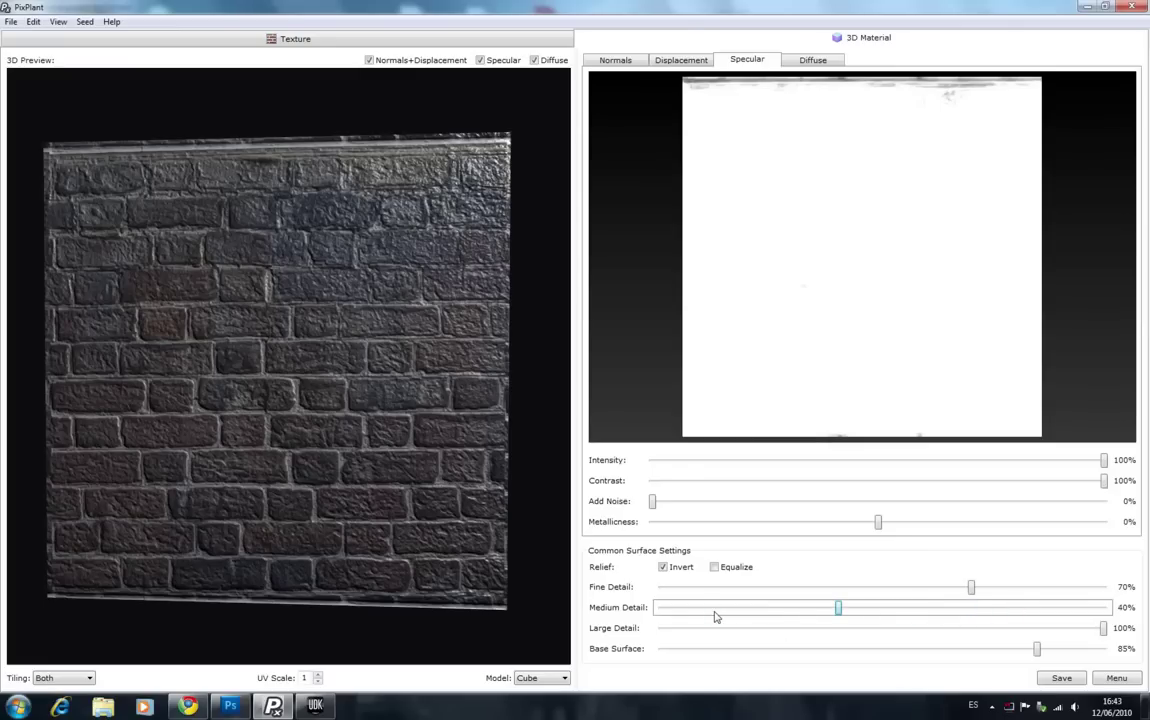
click(718, 636)
click(716, 635)
click(716, 635)
click(716, 635)
click(715, 634)
click(715, 634)
click(715, 634)
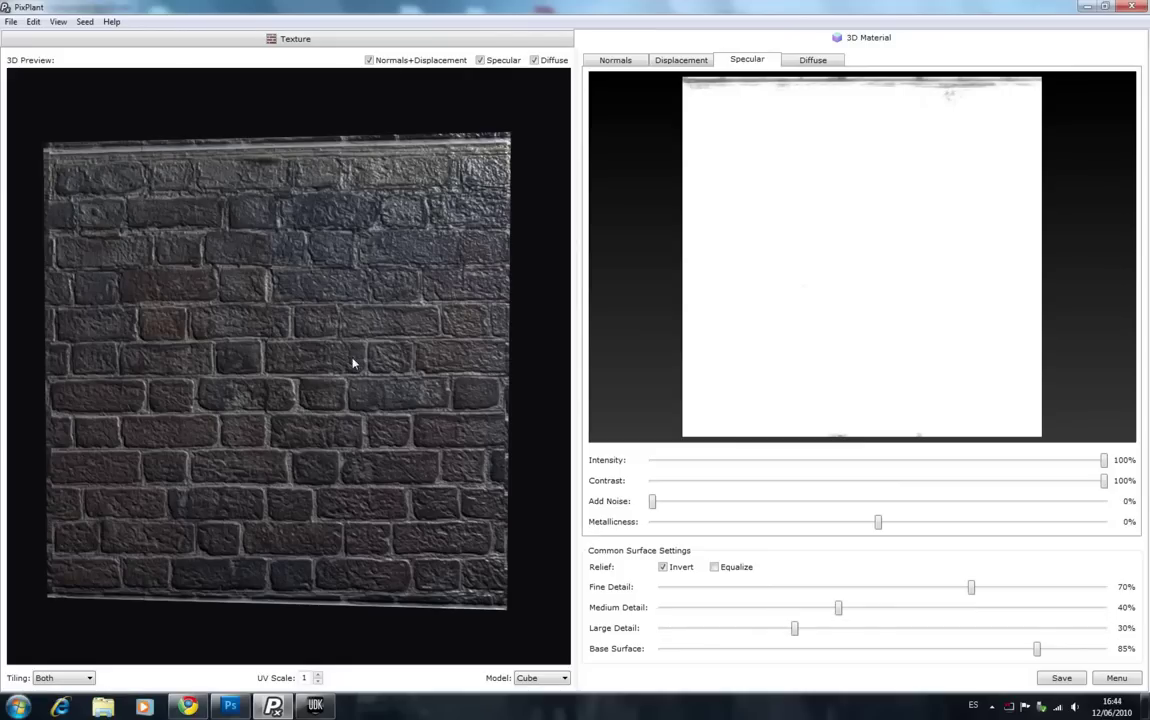
click(9, 22)
- In Save All 3D Material Maps, create and open a new desktop folder named 'mat'
click(67, 154)
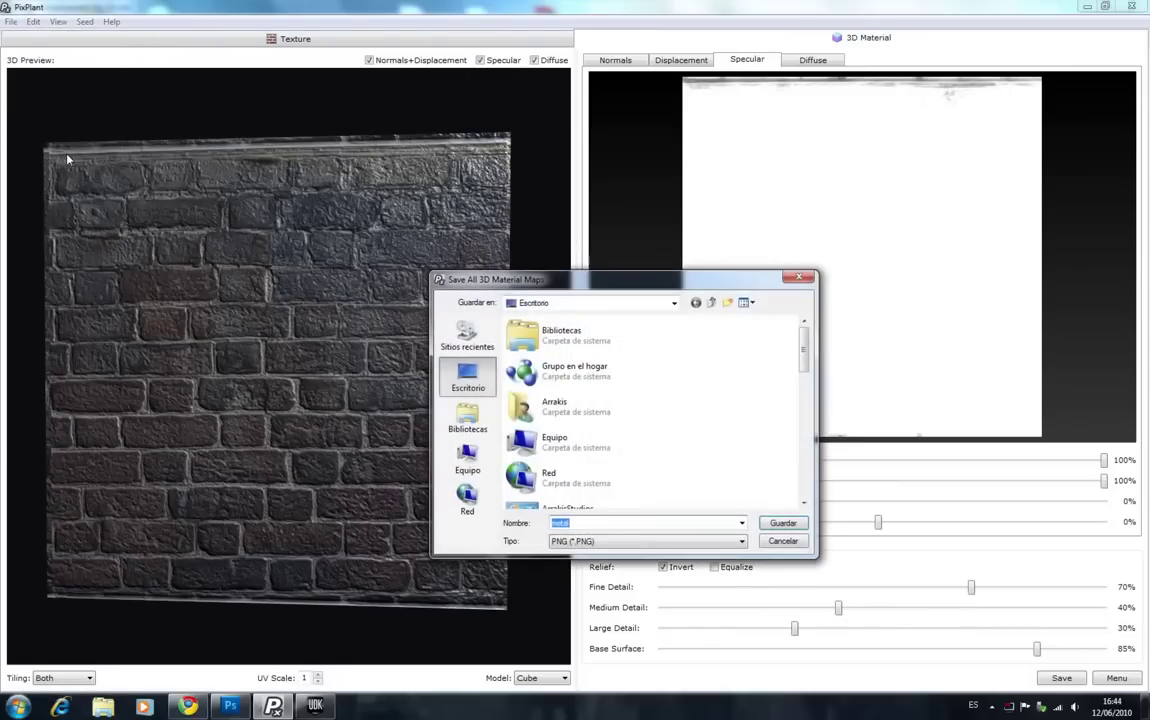
right_click(758, 447)
mouse_move(790, 624)
click(570, 407)
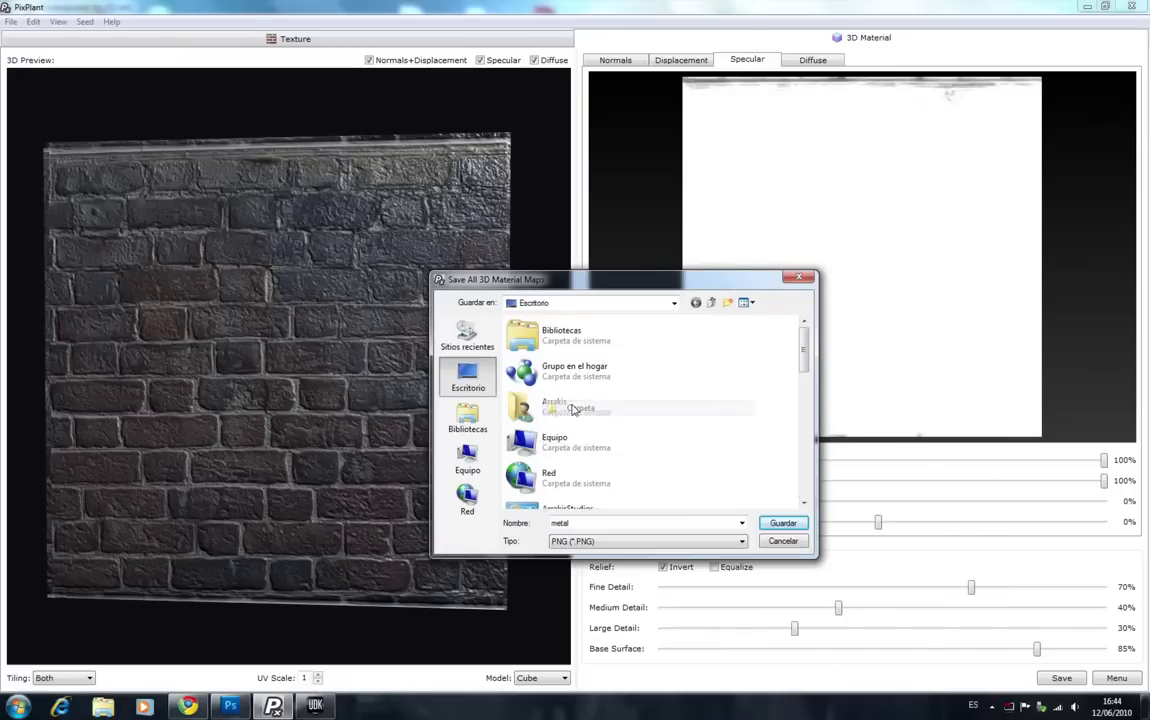
text(mat)
key(Return)
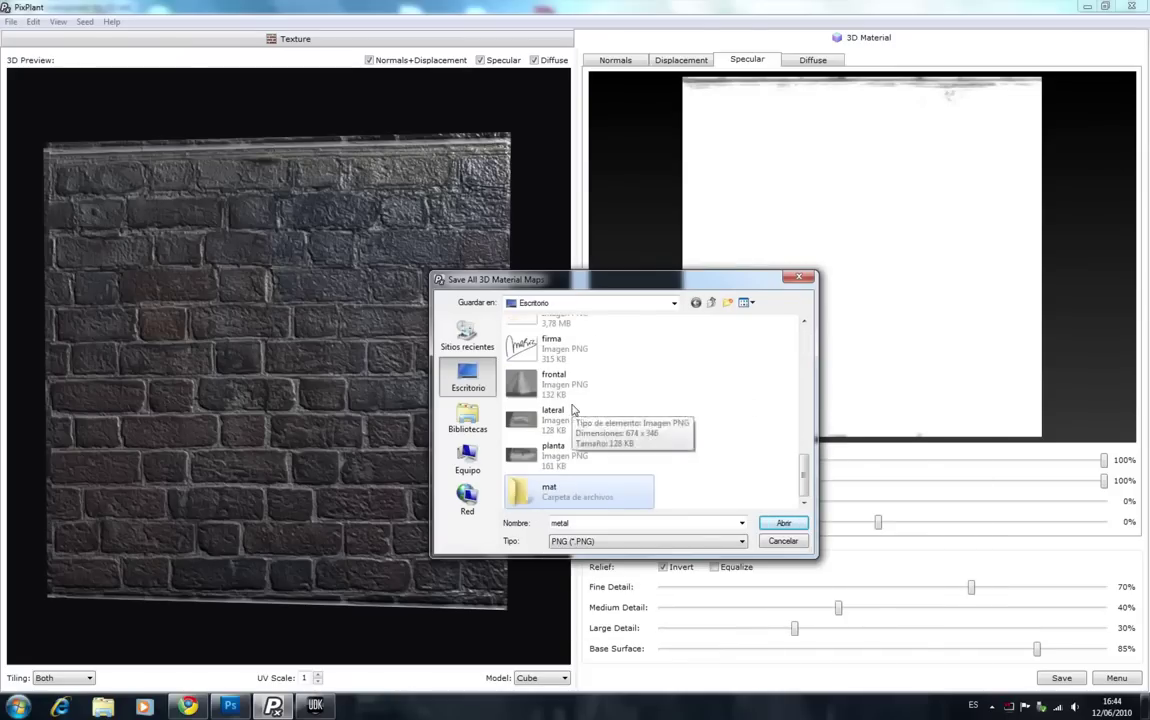
key(Return)
- Replace the file name 'metal' with 'ladrillo' and save the maps
double_click(549, 522)
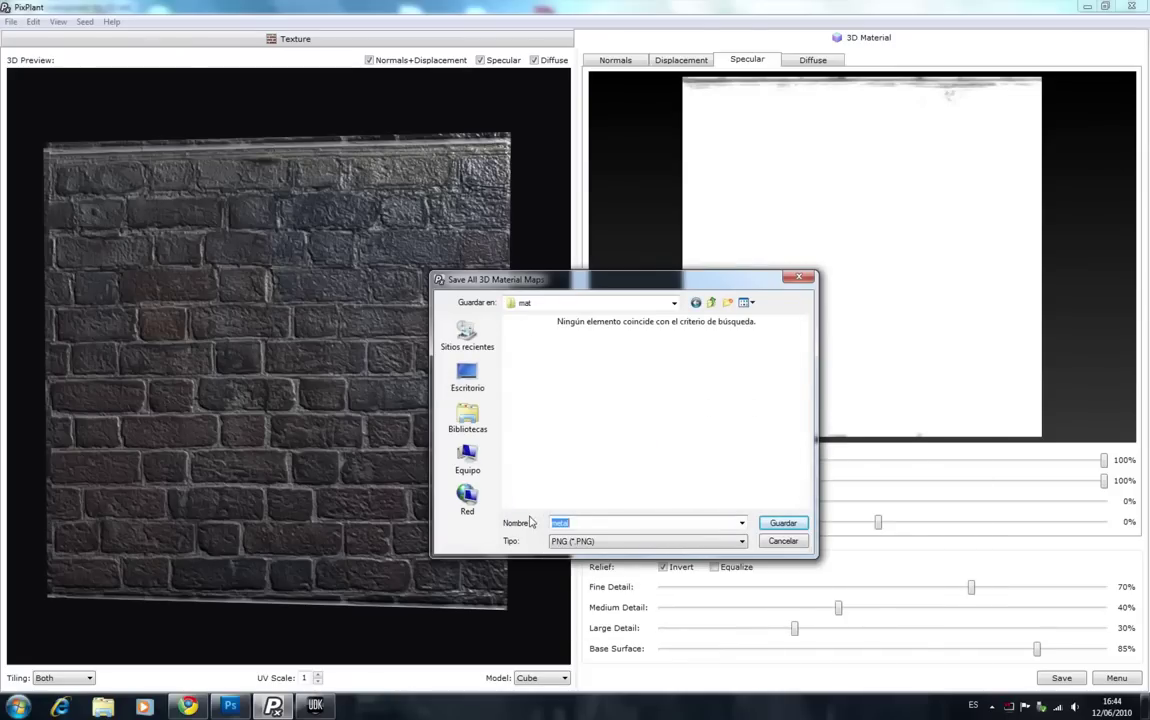
key(BackSpace)
click(777, 524)
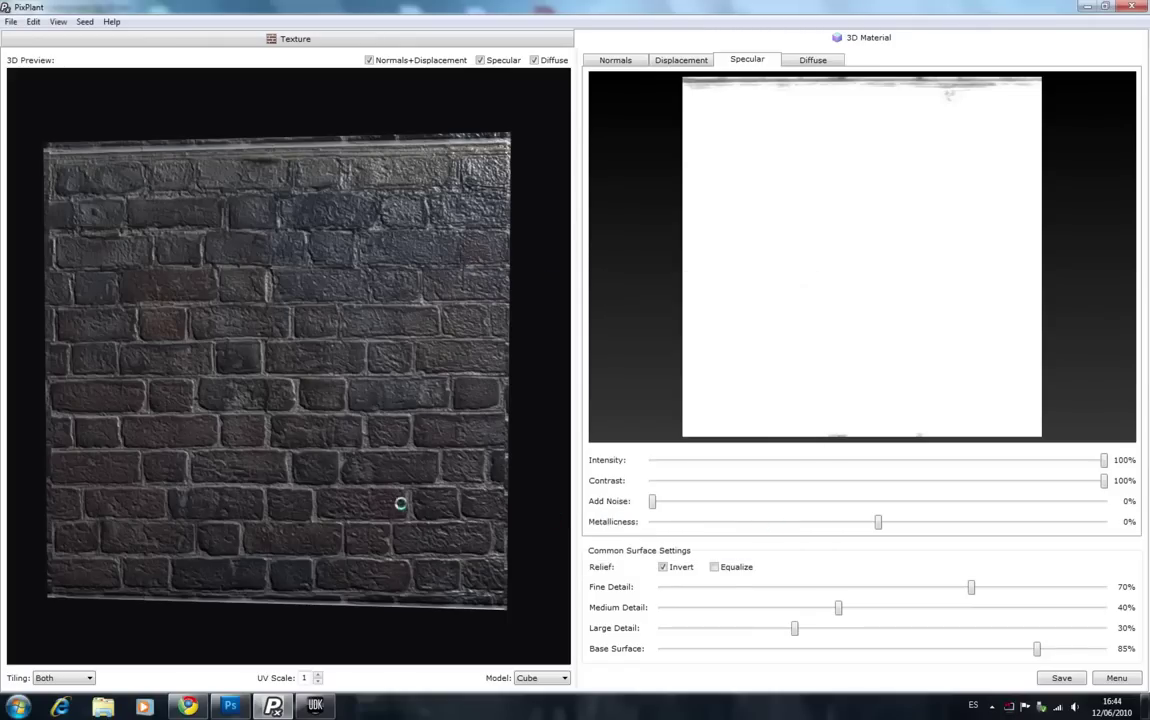
- In UDK, CSG Add the cube, then resize the cube brush to X=1000, Y=1000, Z=16
click(308, 707)
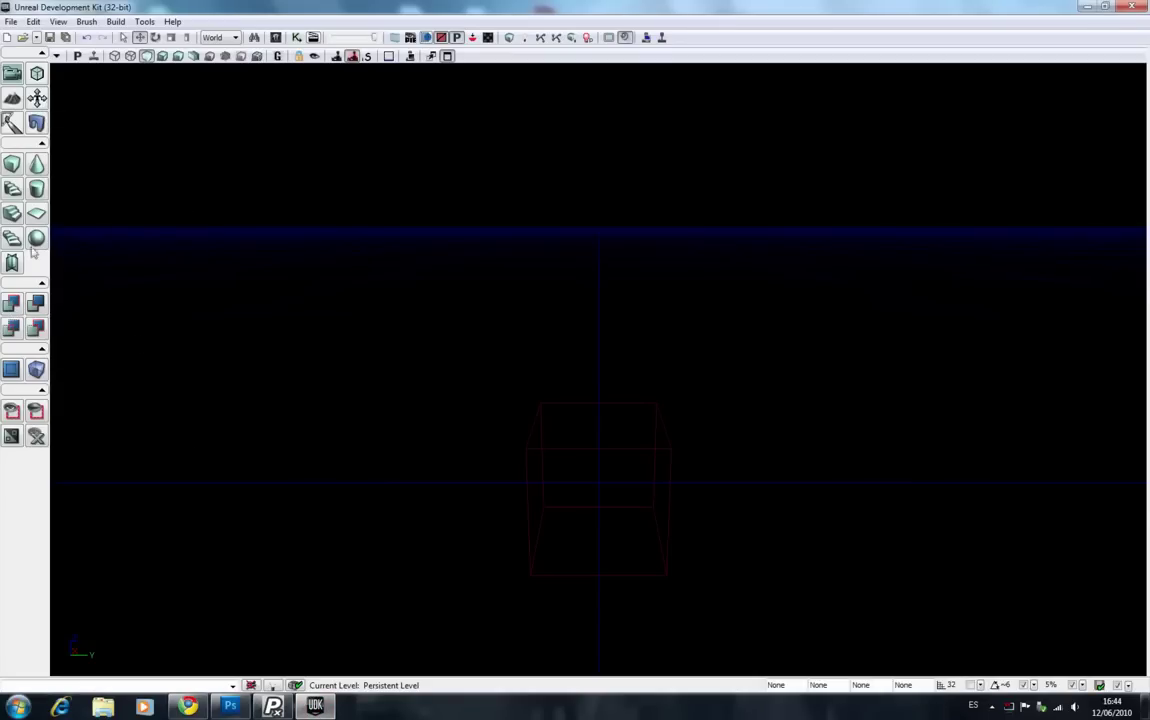
click(12, 304)
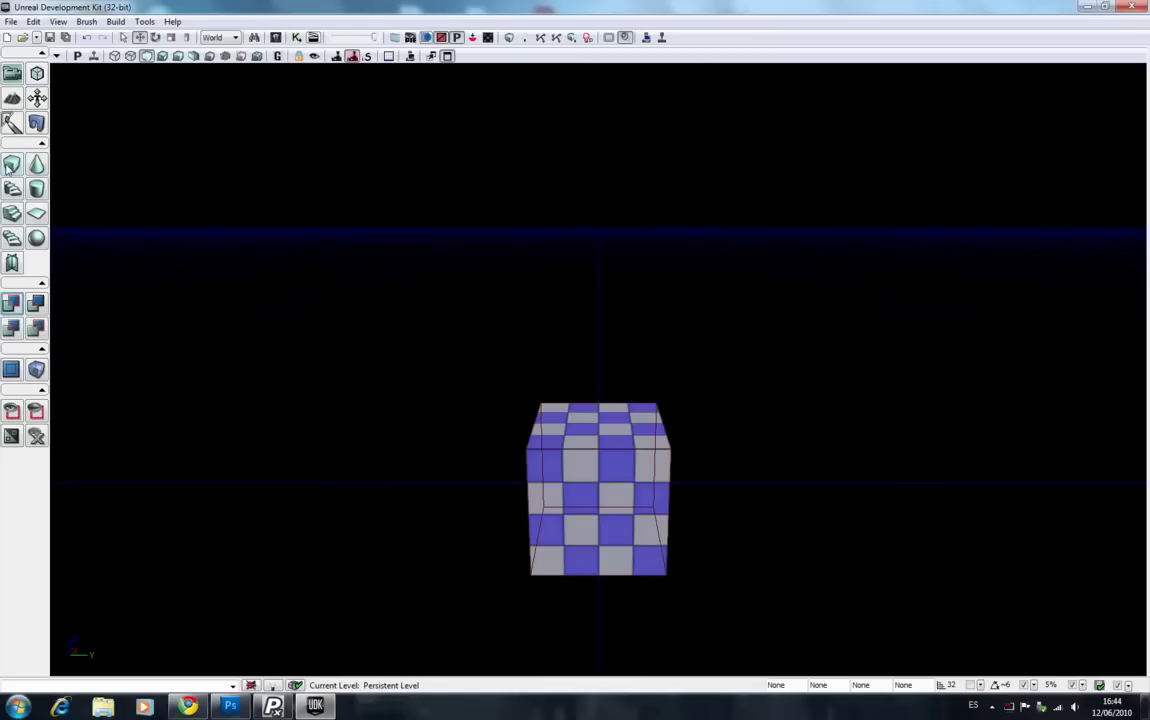
right_click(10, 163)
click(645, 283)
text(100)
key(Tab)
text(1)
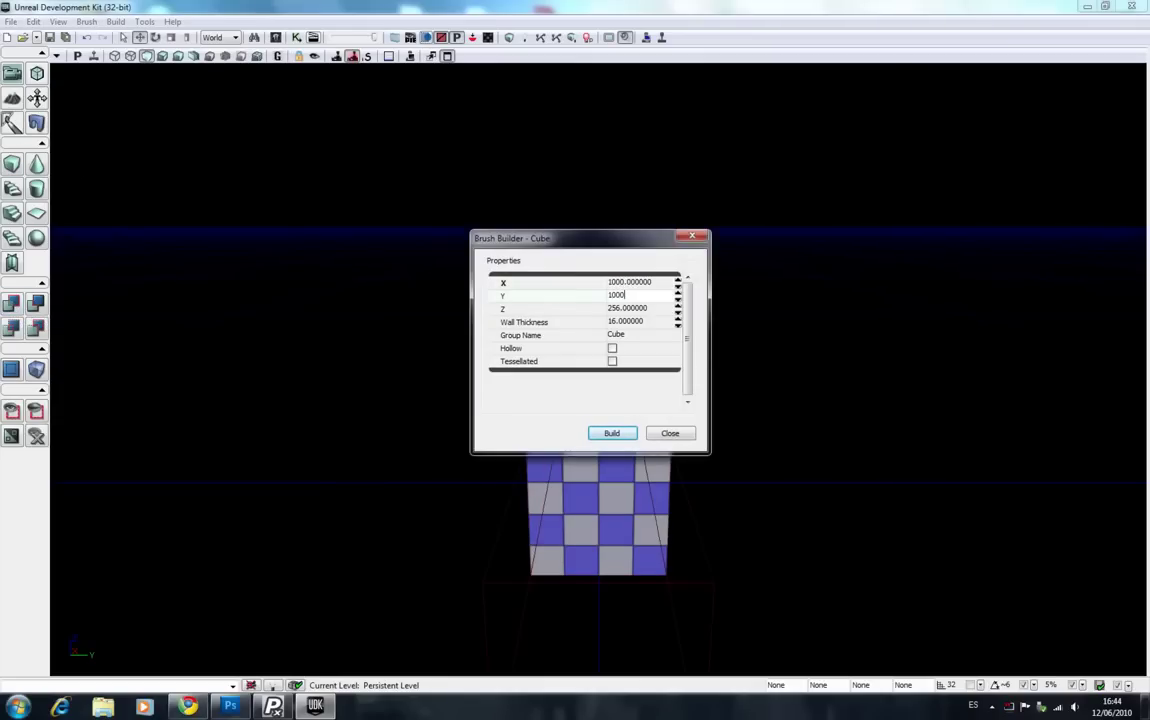
key(Tab)
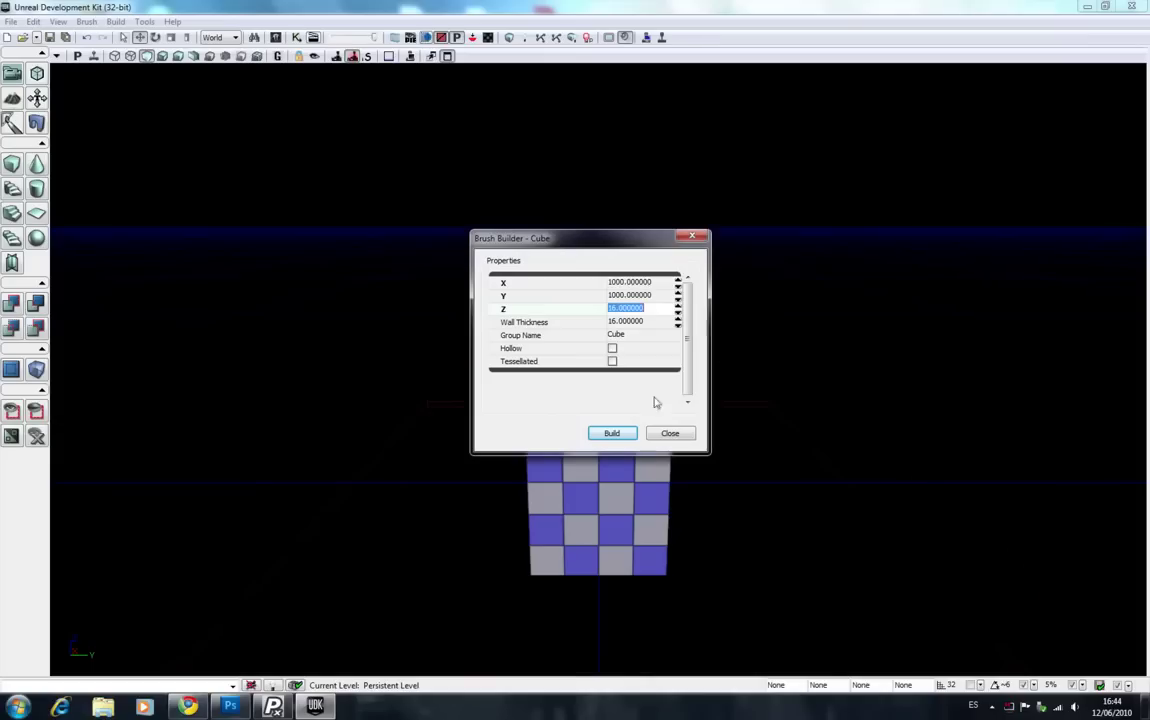
click(670, 434)
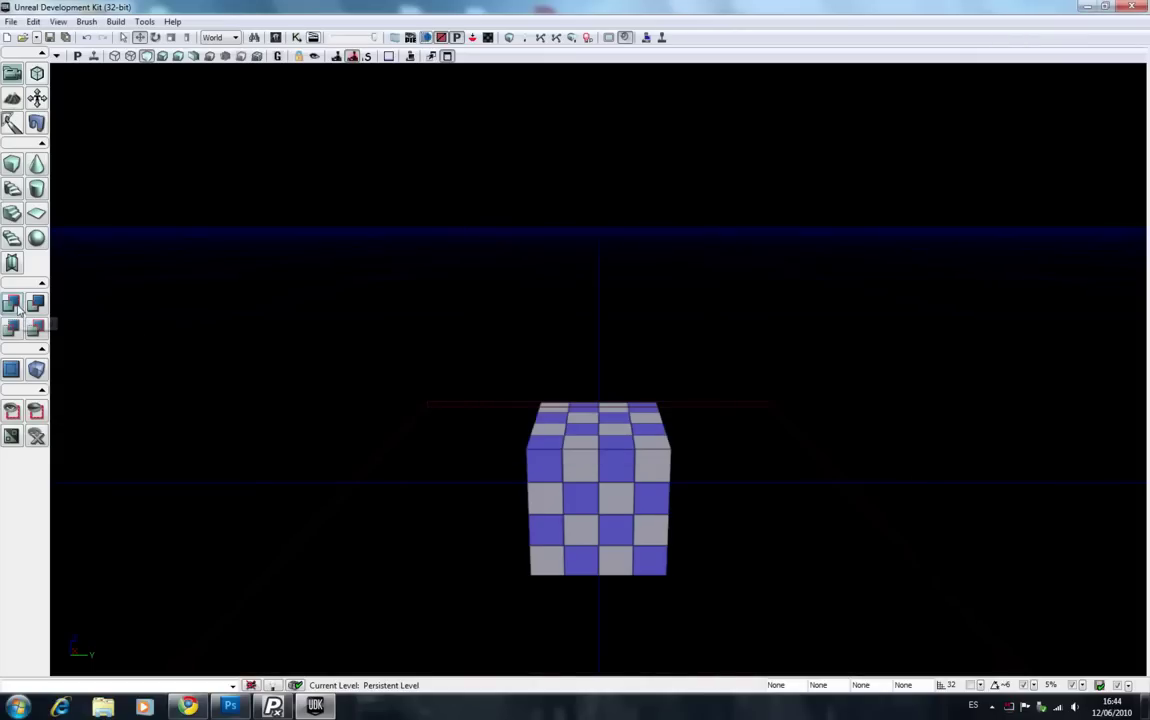
- Lower the flat brush beneath the cube and CSG Add it as the floor slab
click(13, 305)
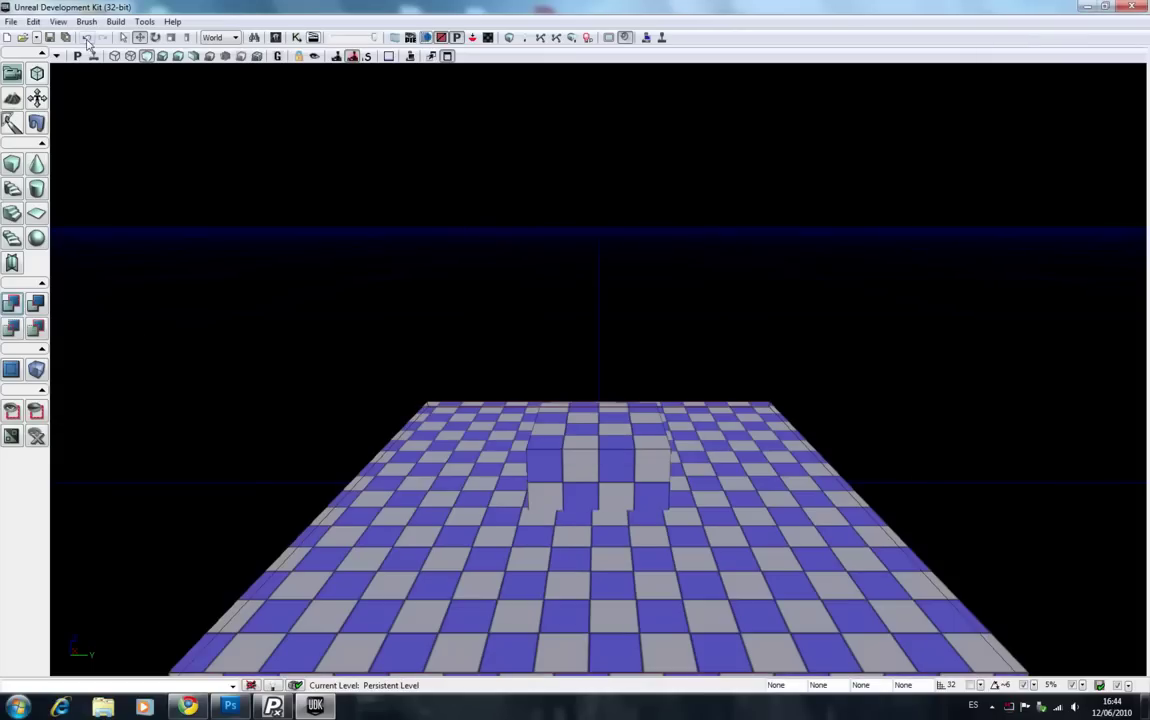
click(86, 37)
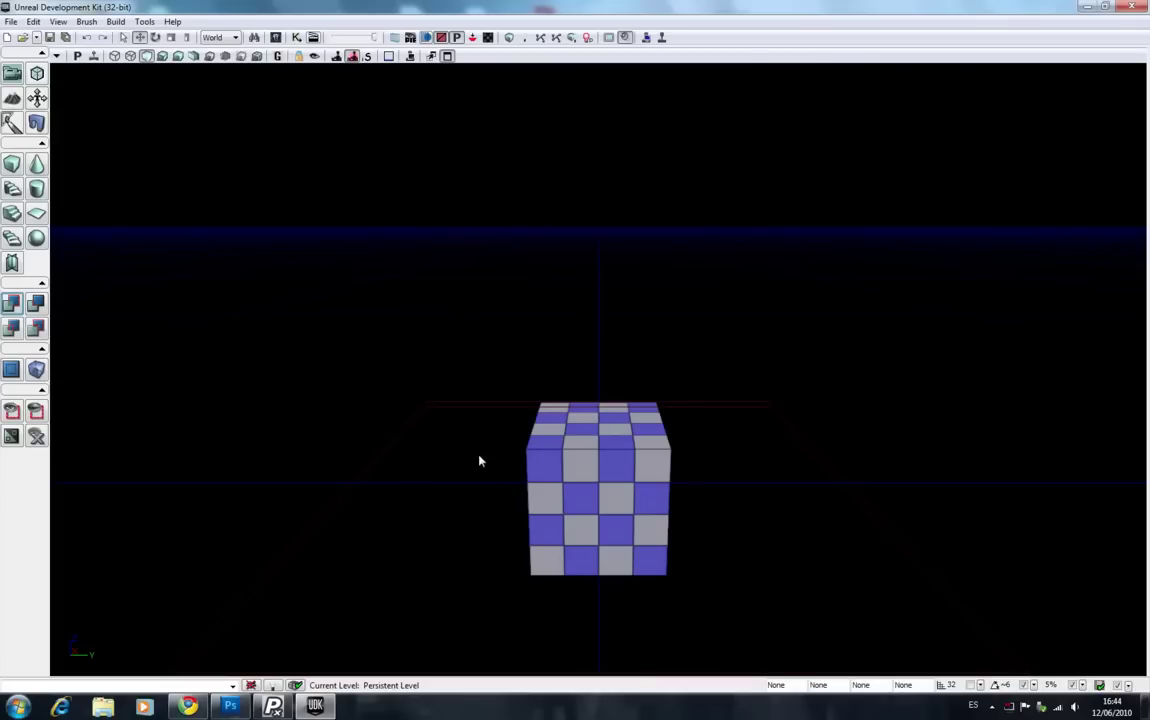
scroll(409, 420, down, 3)
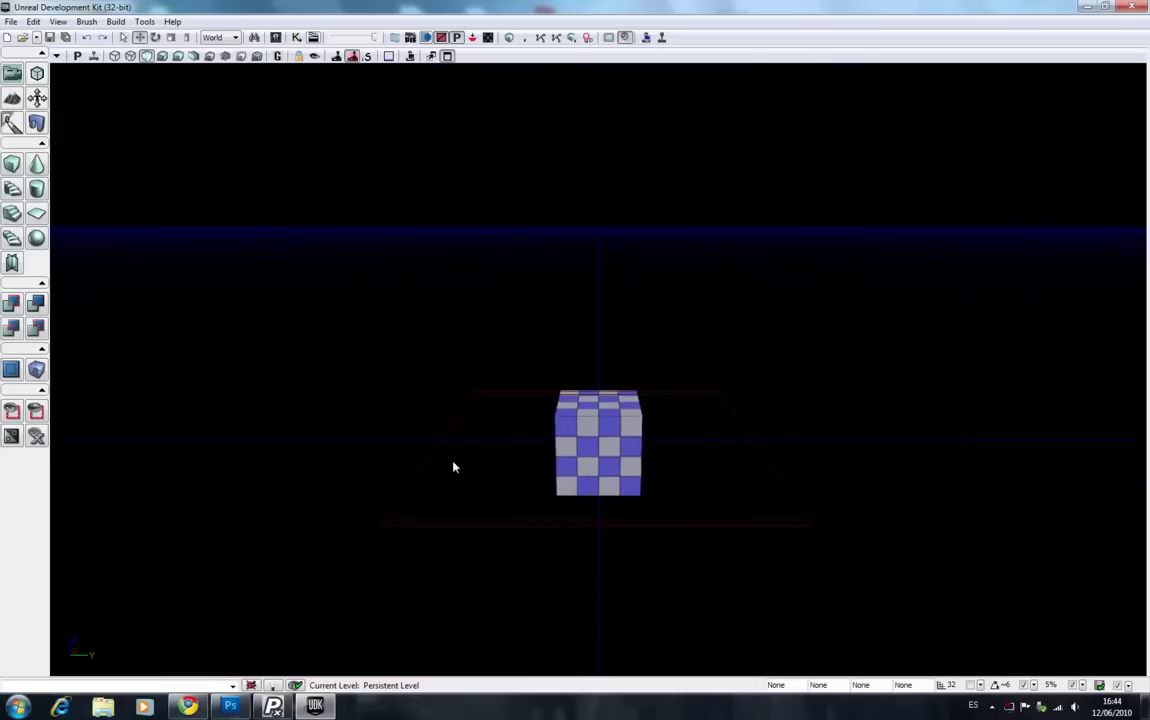
click(575, 415)
drag(601, 384, 599, 416)
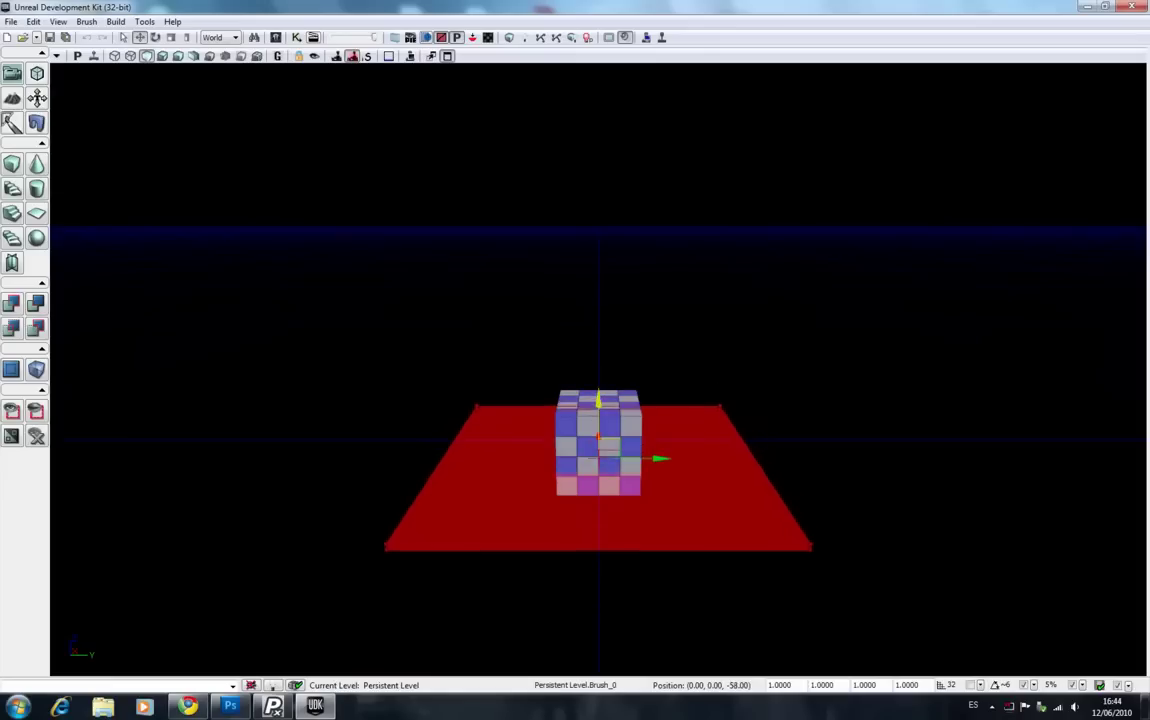
click(11, 303)
- Deselect the floor and orbit the camera around the cube and slab
click(359, 457)
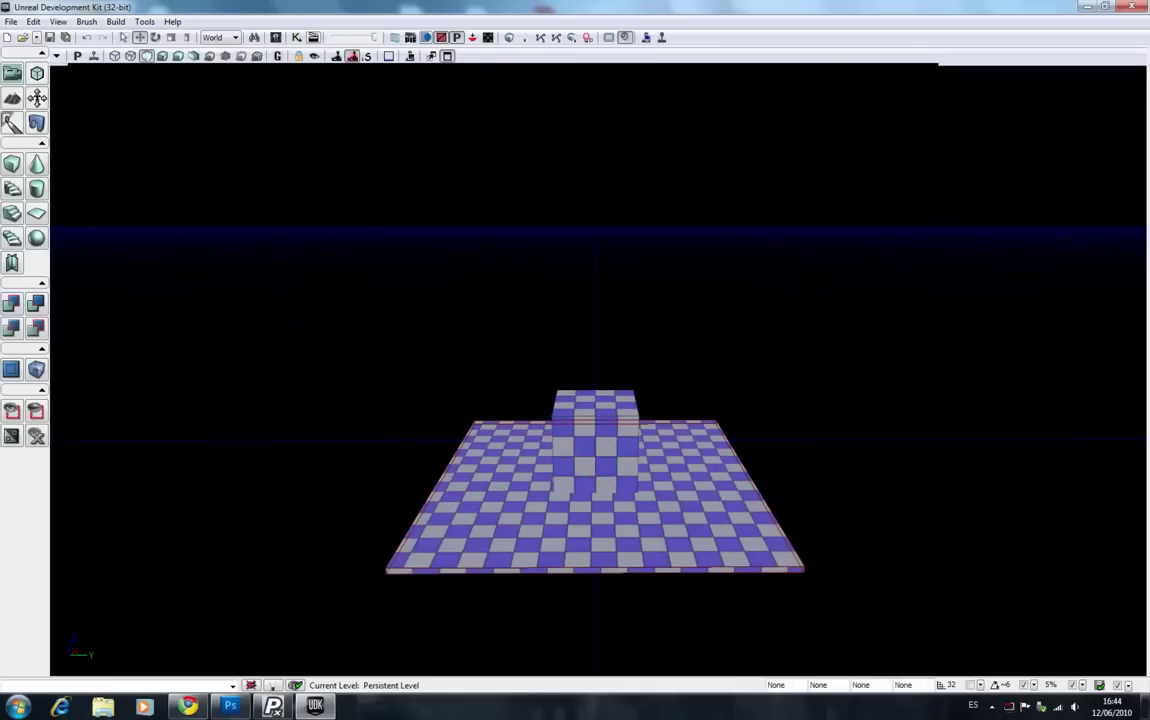
mouse_move(648, 367)
mouse_down()
mouse_move(648, 380)
mouse_move(716, 401)
mouse_up()
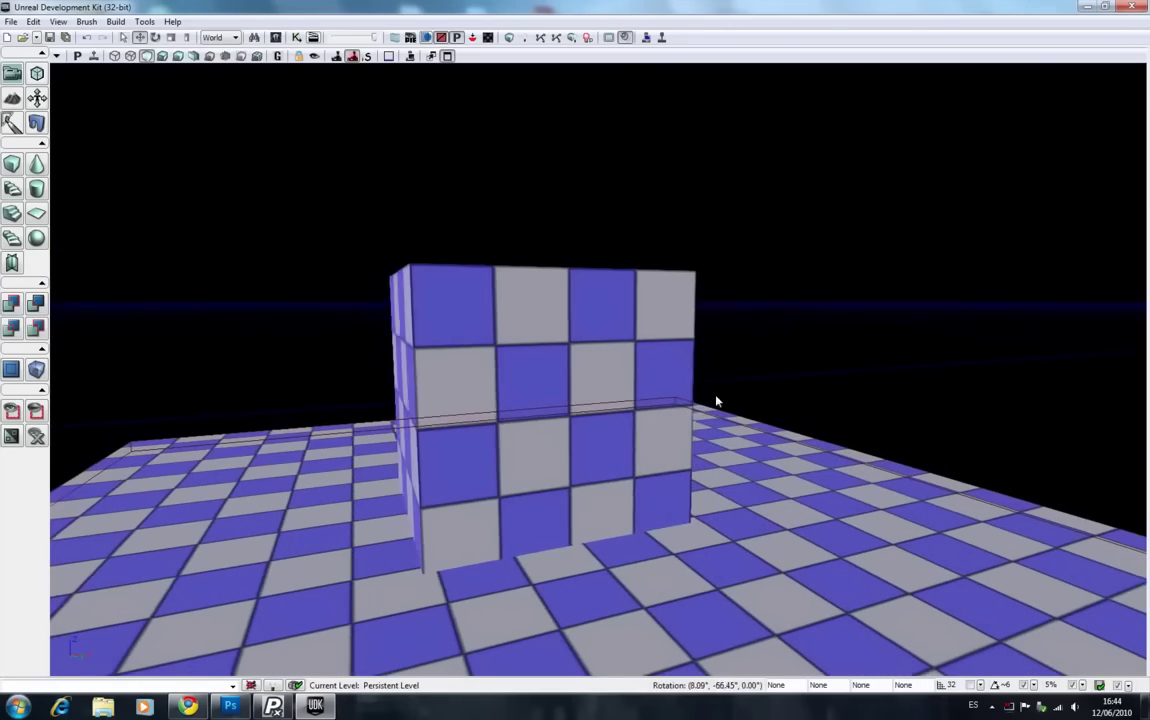
click(716, 401)
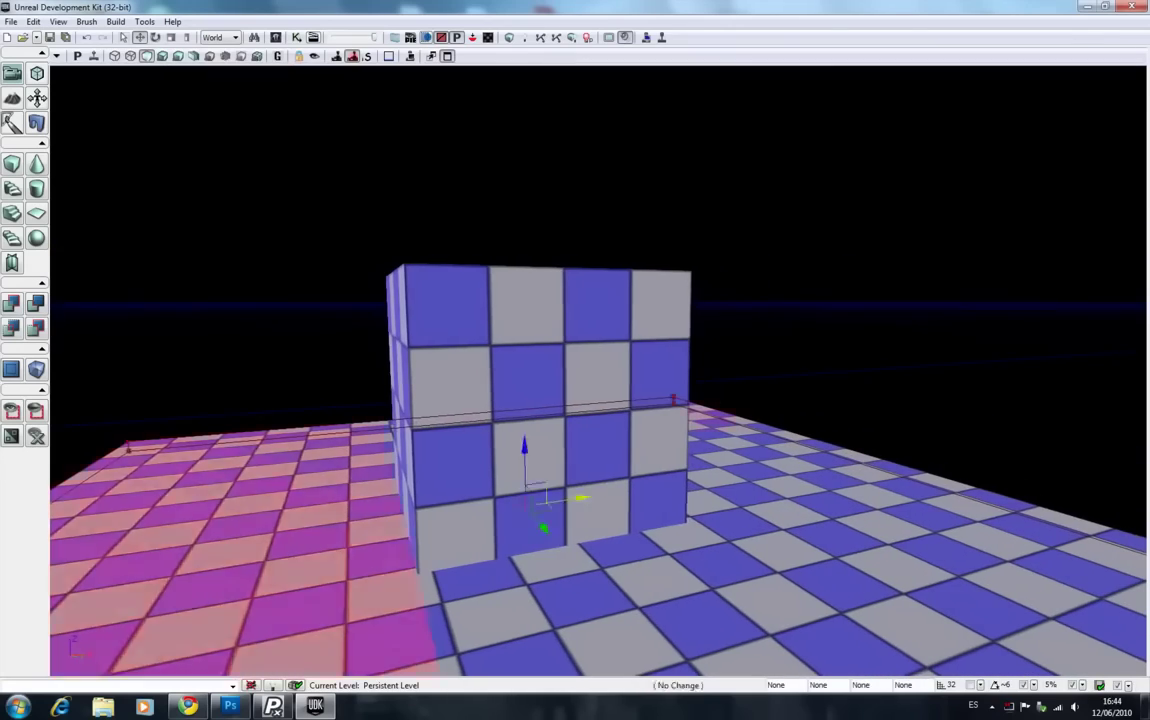
mouse_move(716, 401)
mouse_down()
mouse_move(640, 420)
mouse_move(797, 321)
mouse_up()
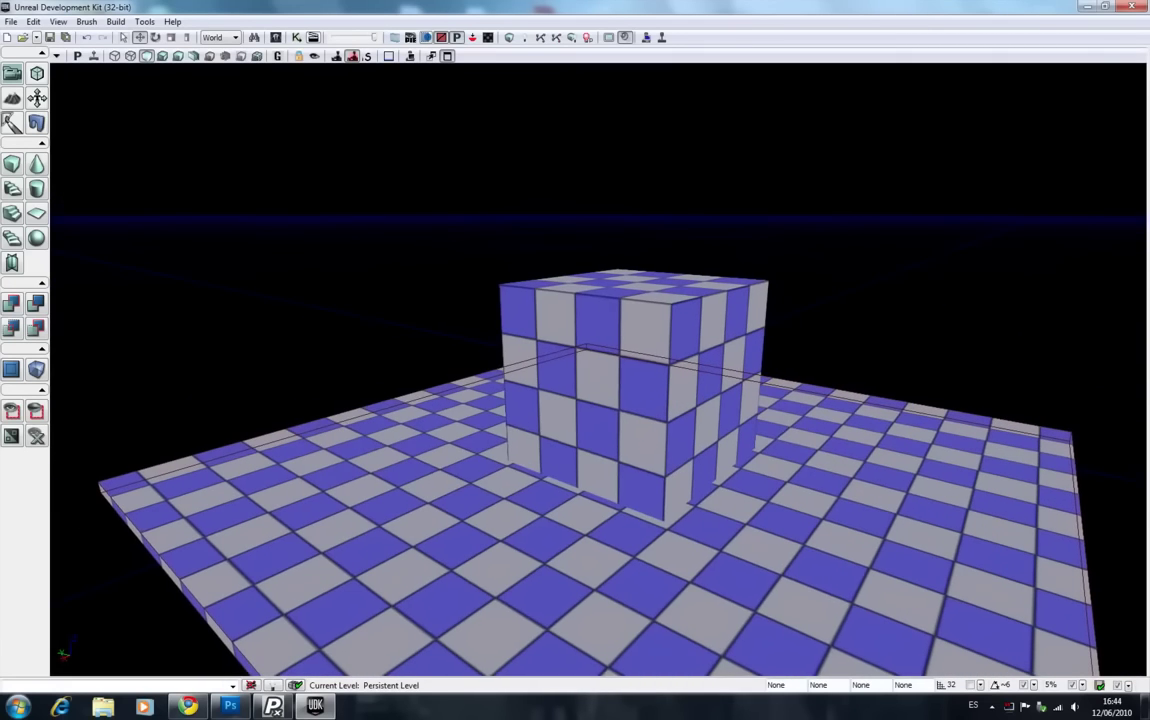
mouse_move(797, 321)
right_down()
mouse_move(797, 200)
mouse_move(797, 380)
right_up()
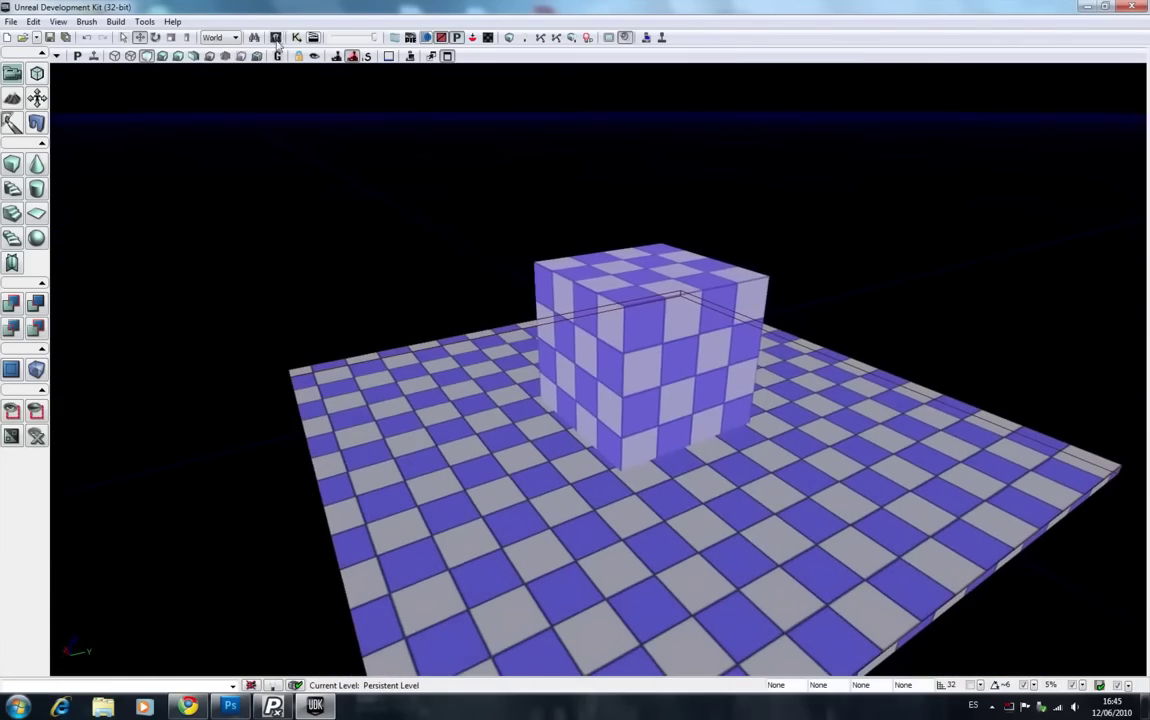
- Import the four ladrillo texture maps from Desktop\mat into Package_0 with OK To All
click(276, 38)
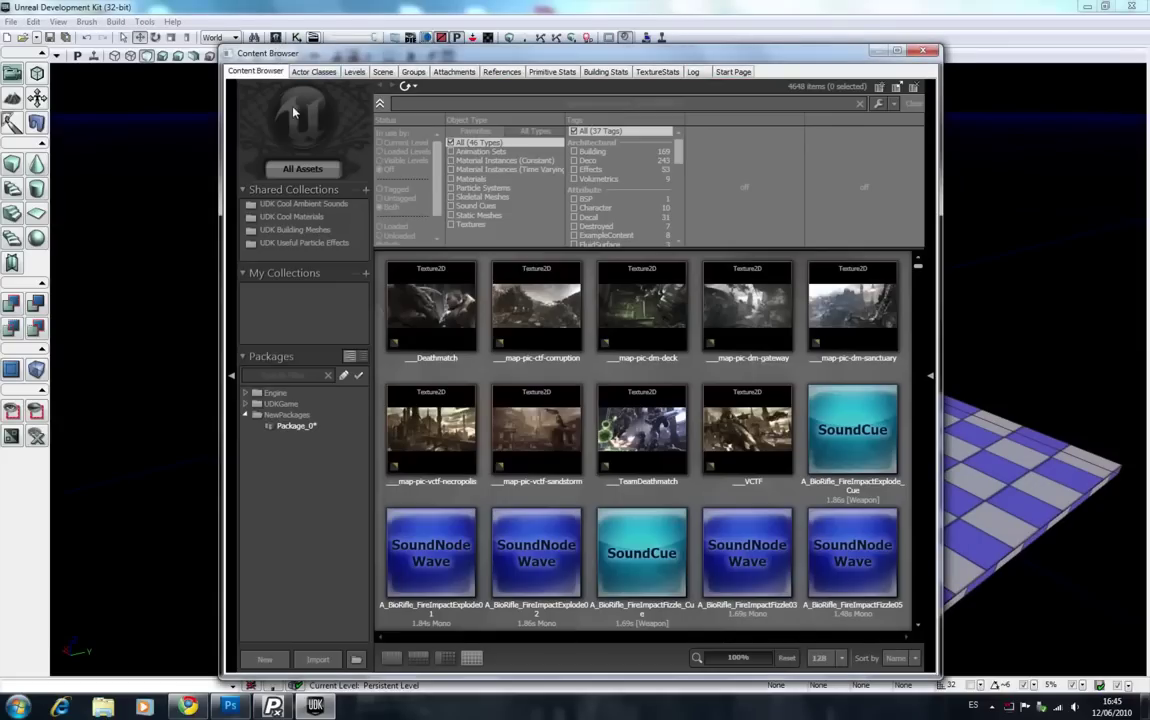
click(294, 426)
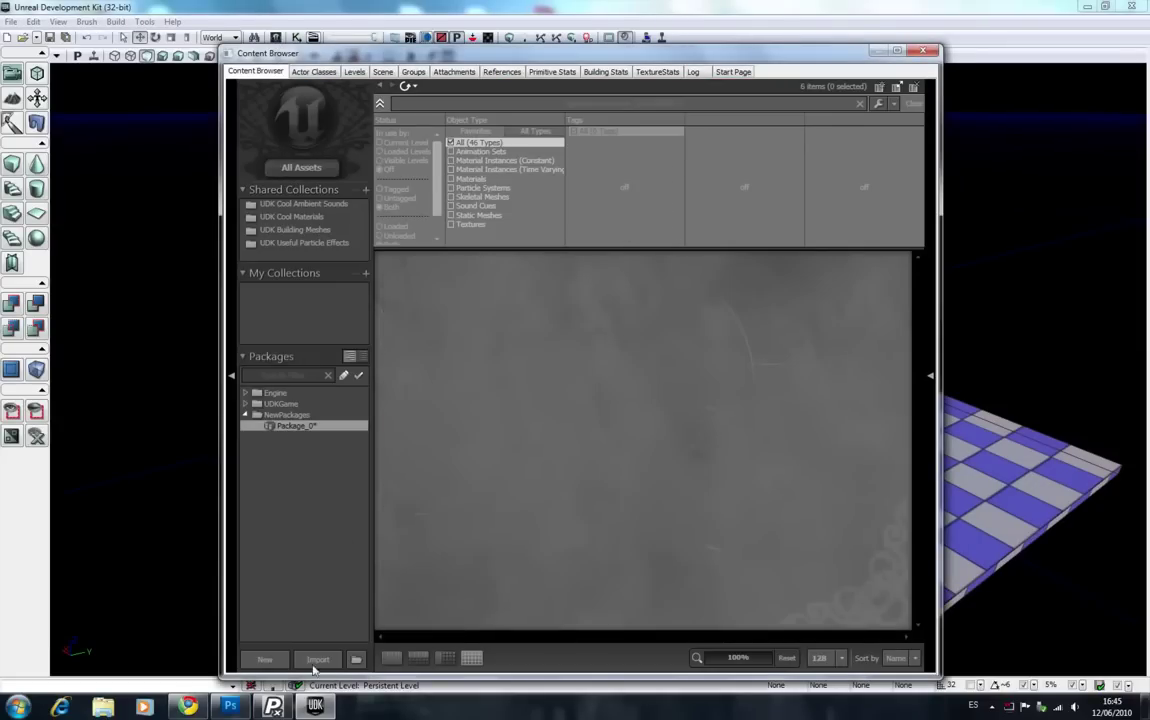
click(315, 662)
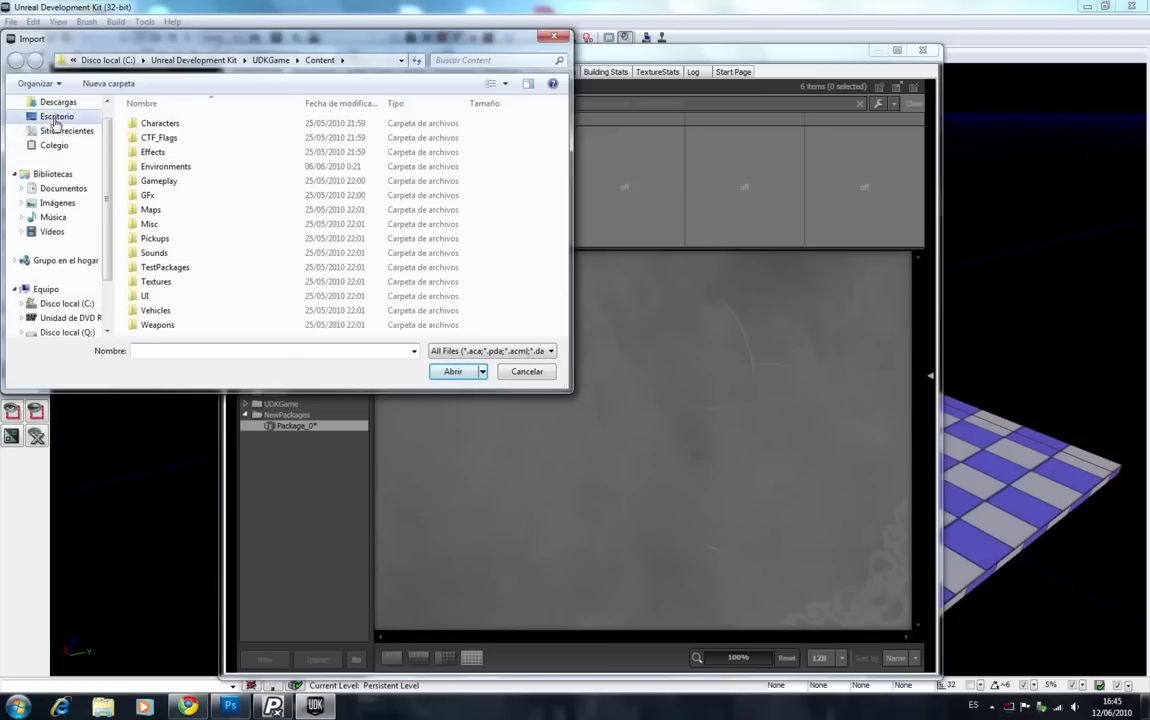
click(56, 117)
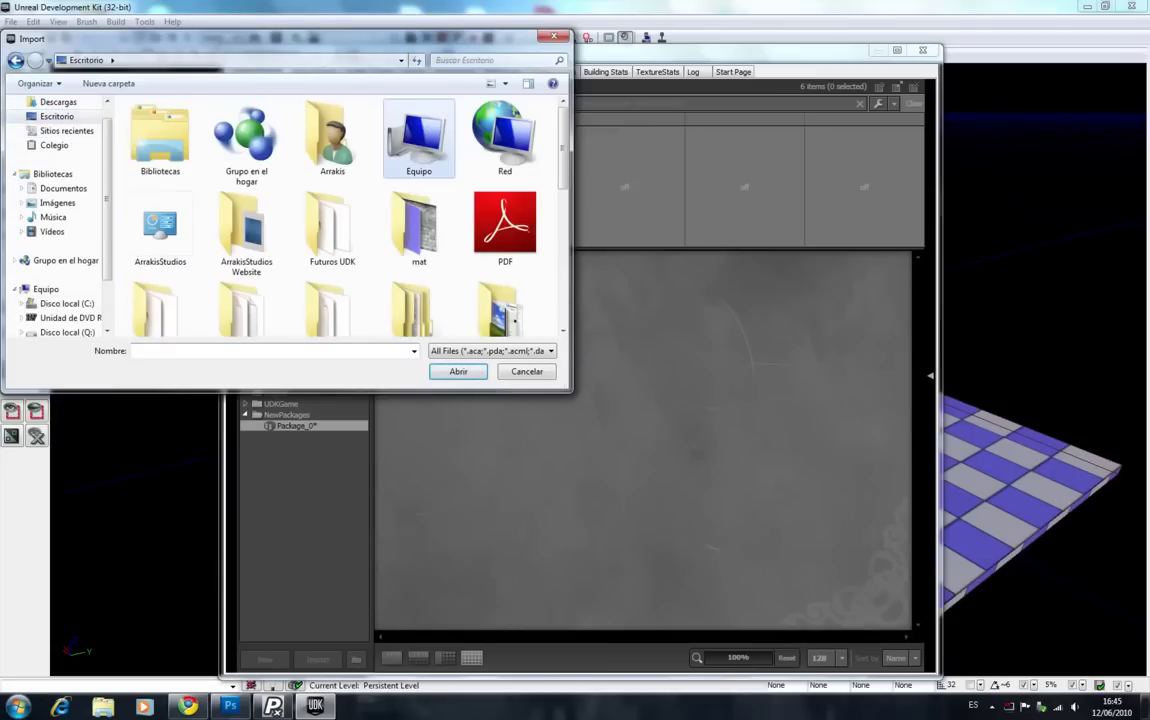
text(mat)
key(Return)
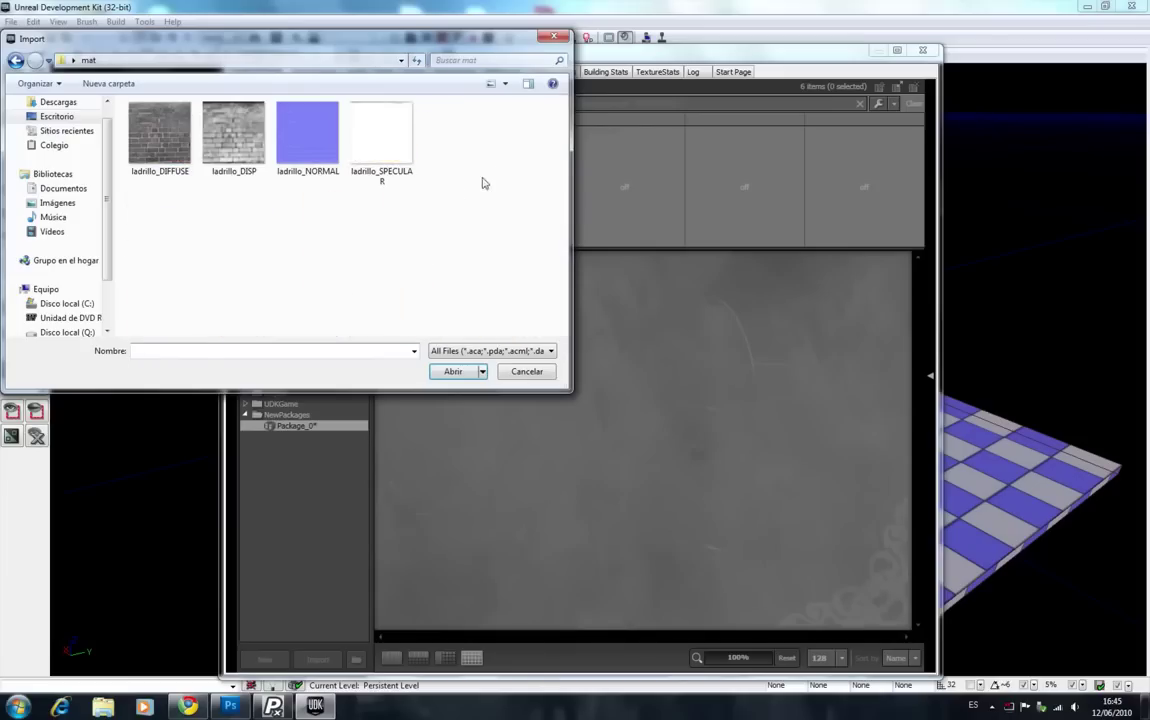
drag(433, 183, 112, 89)
click(450, 372)
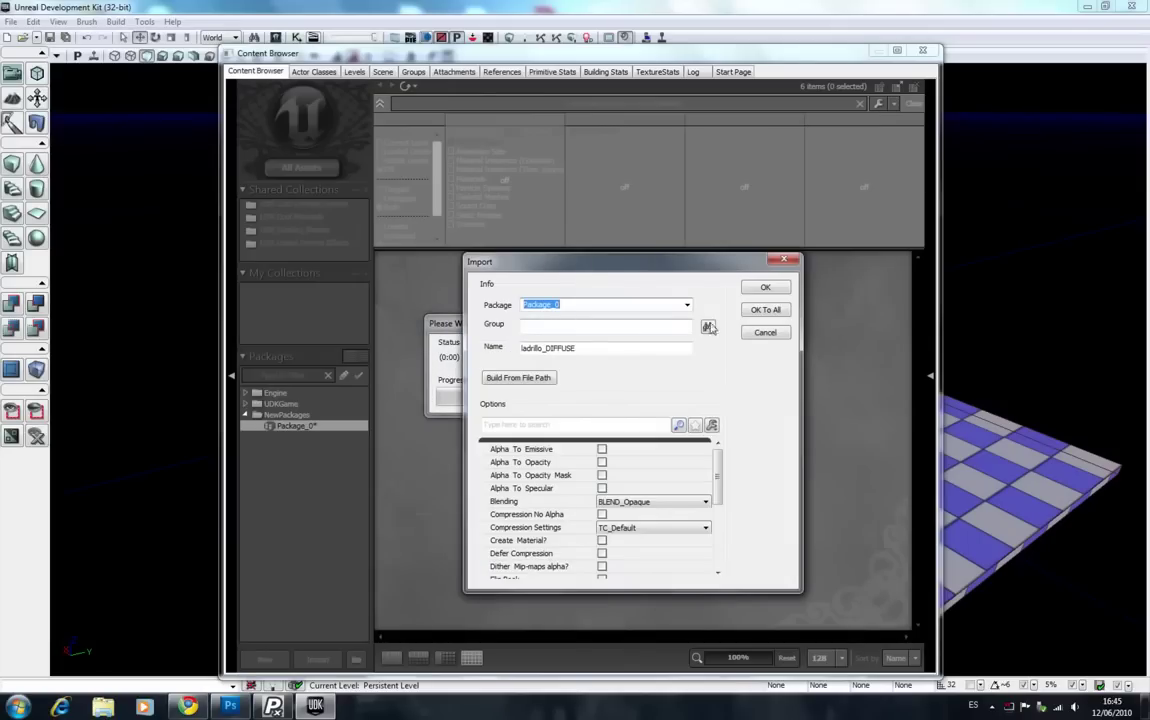
click(755, 315)
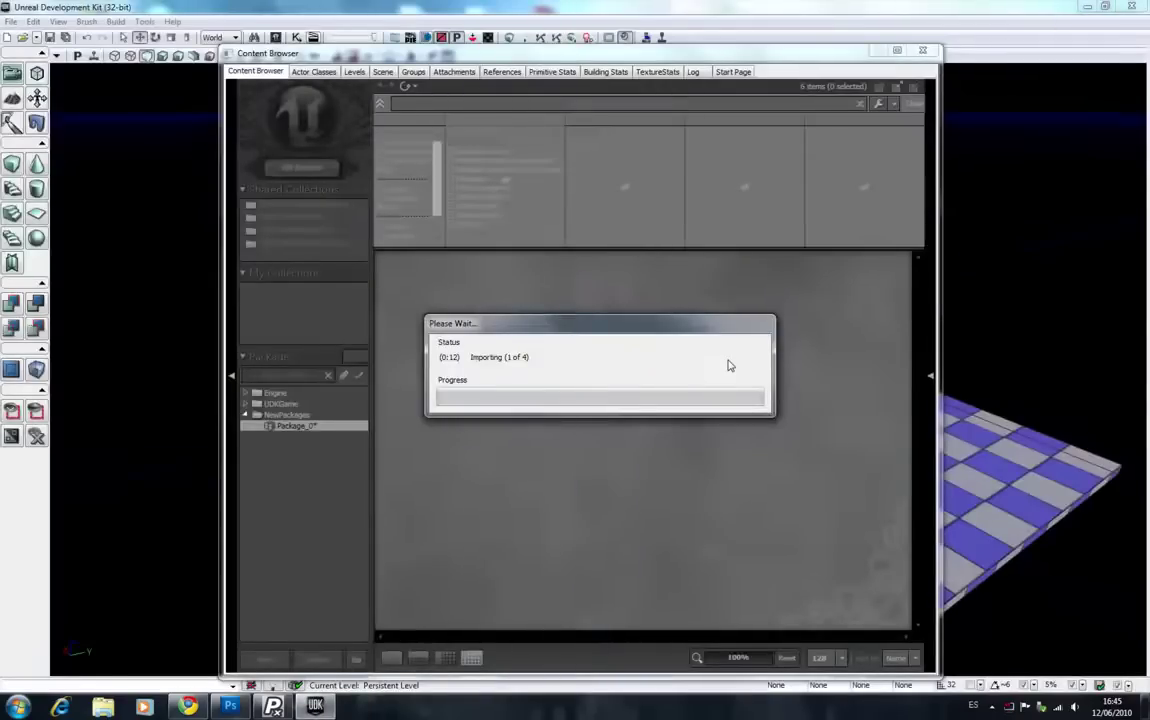
- Create a new material named ladrillo in Package_0
click(540, 452)
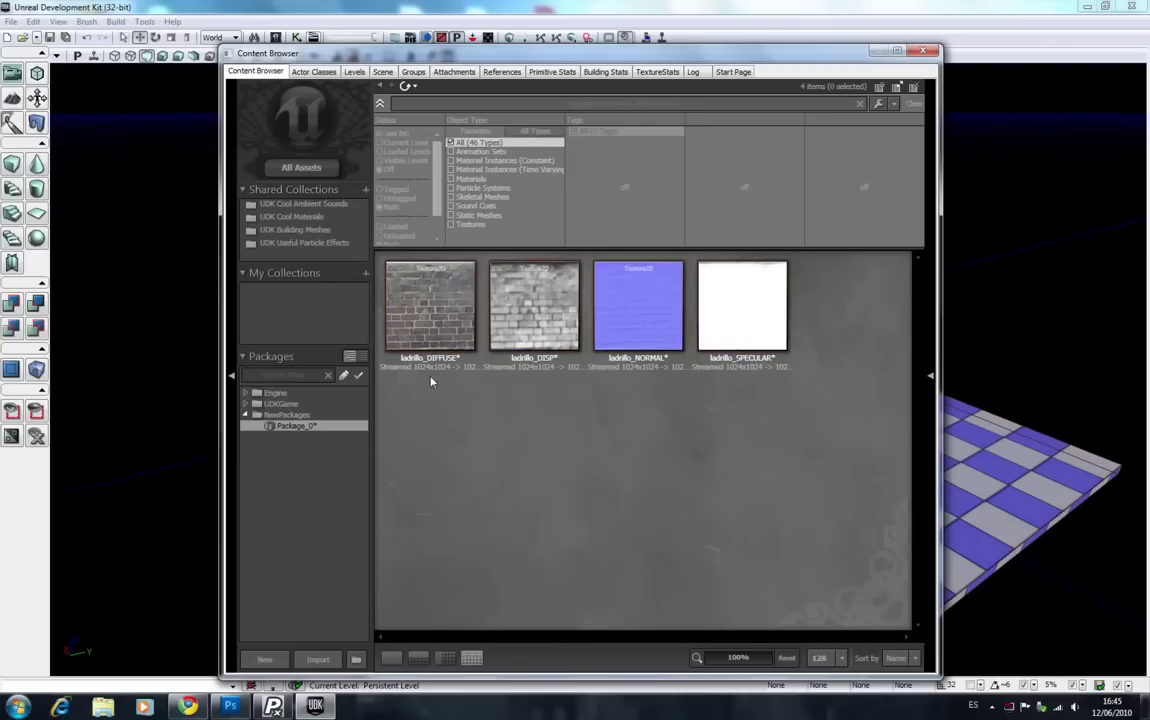
right_click(493, 488)
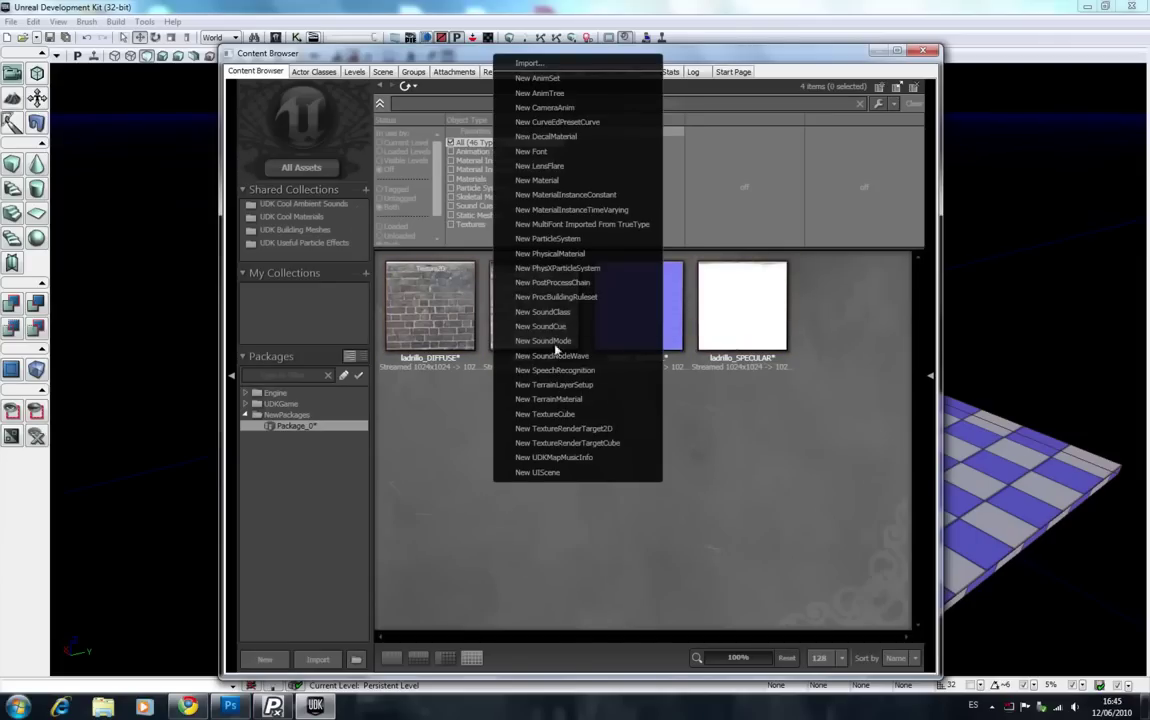
click(556, 183)
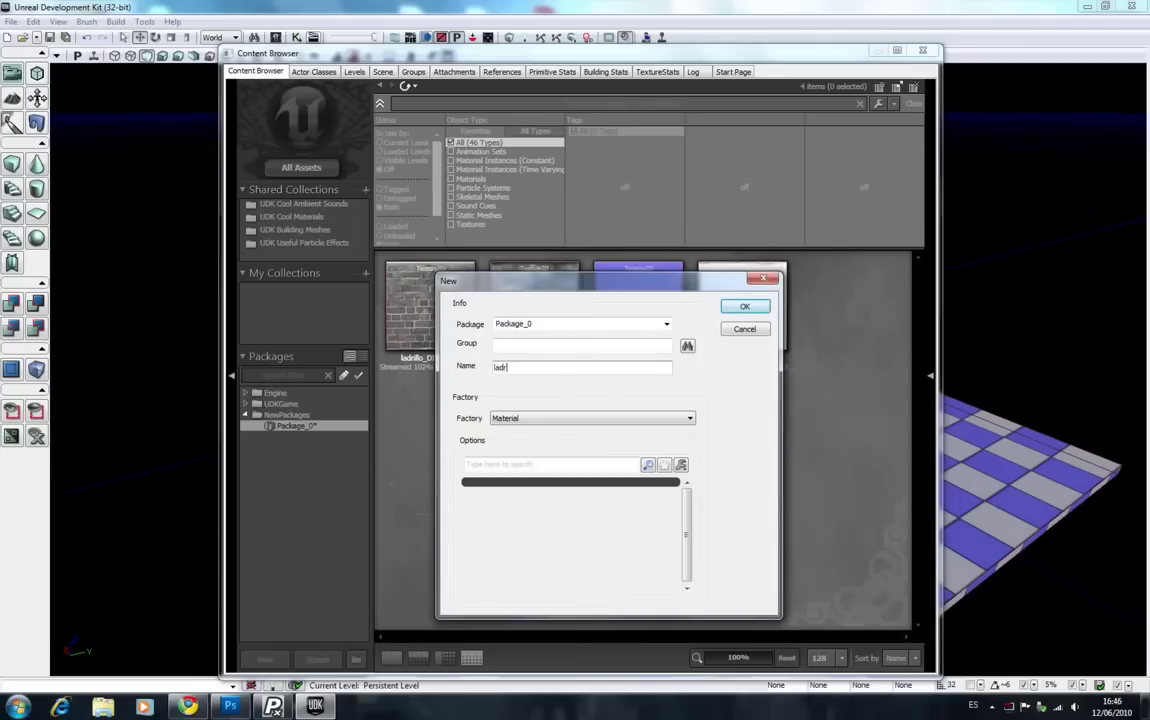
click(745, 309)
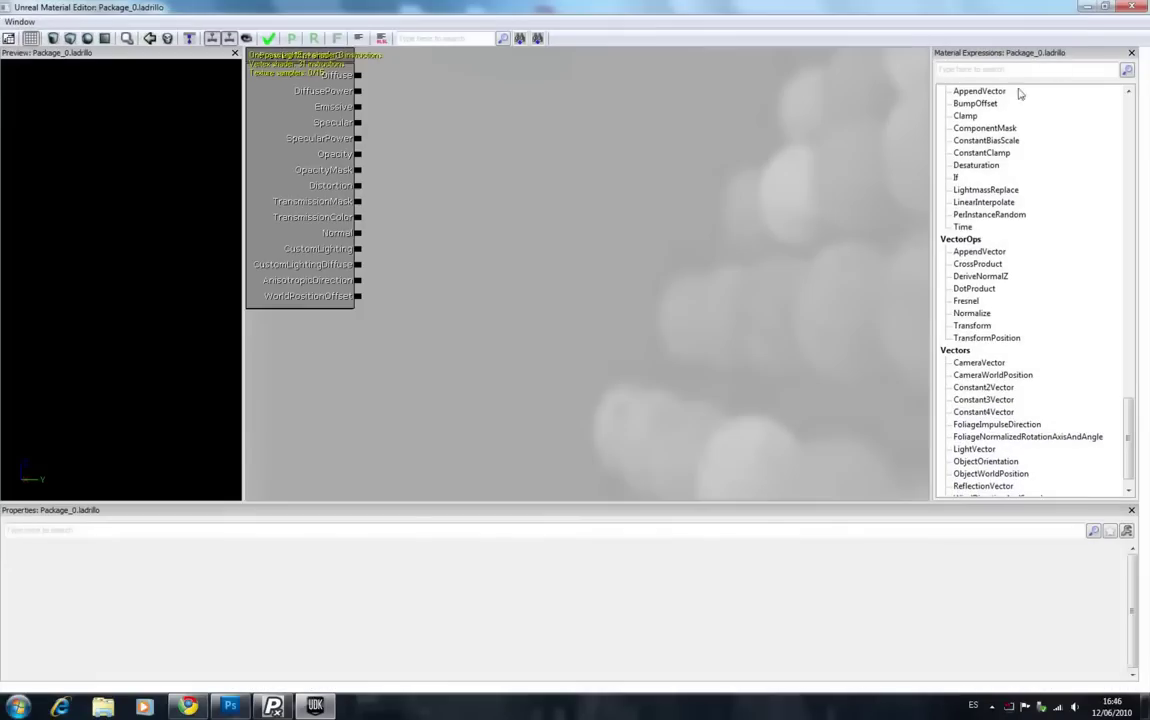
- Add a ladrillo_DIFFUSE texture sample and wire its RGB into the Diffuse input
click(1085, 10)
click(545, 318)
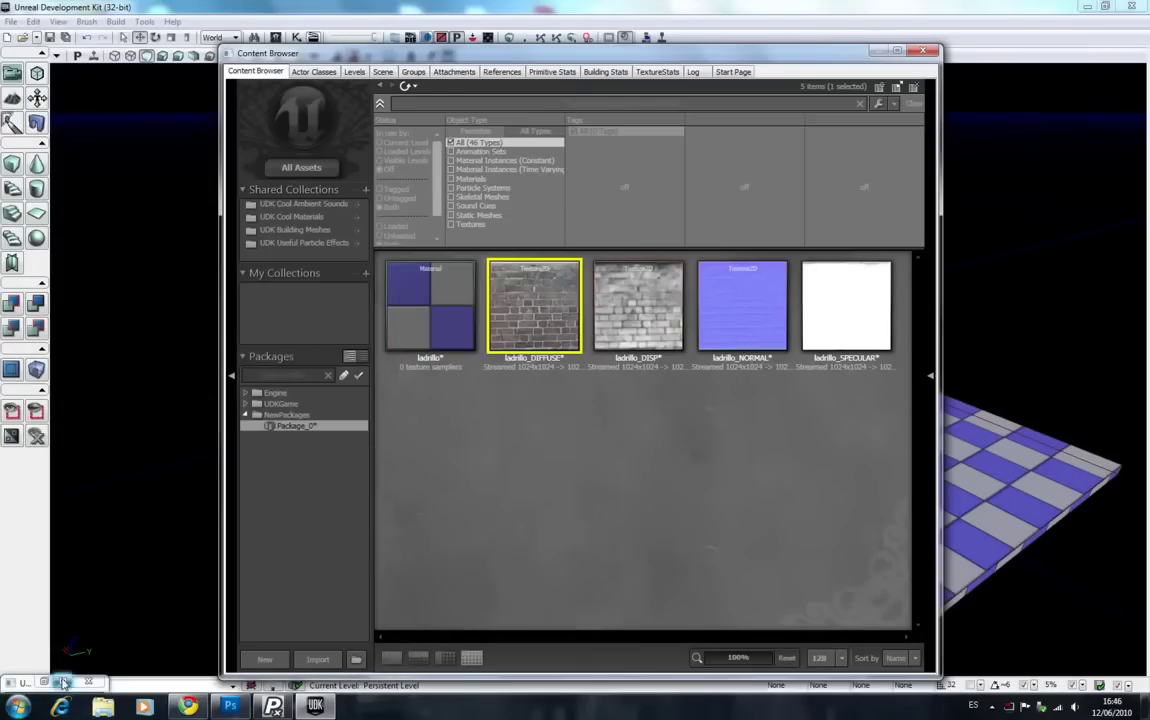
click(62, 682)
drag(474, 336, 506, 393)
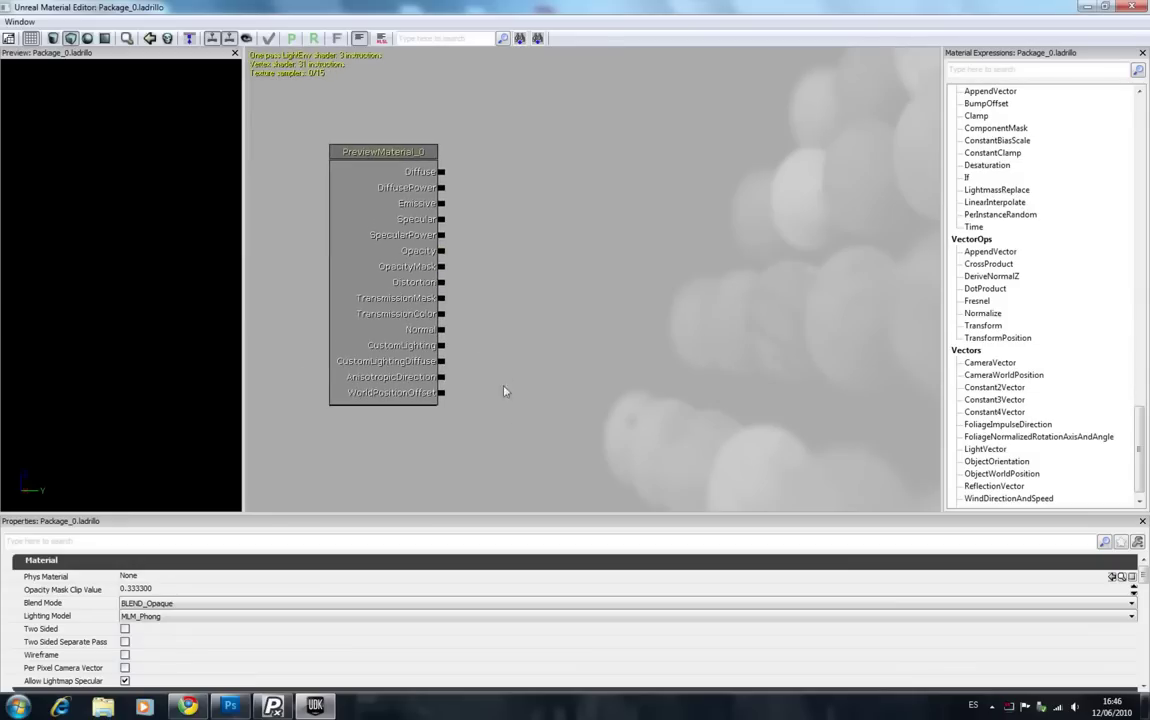
right_click(530, 166)
mouse_move(566, 369)
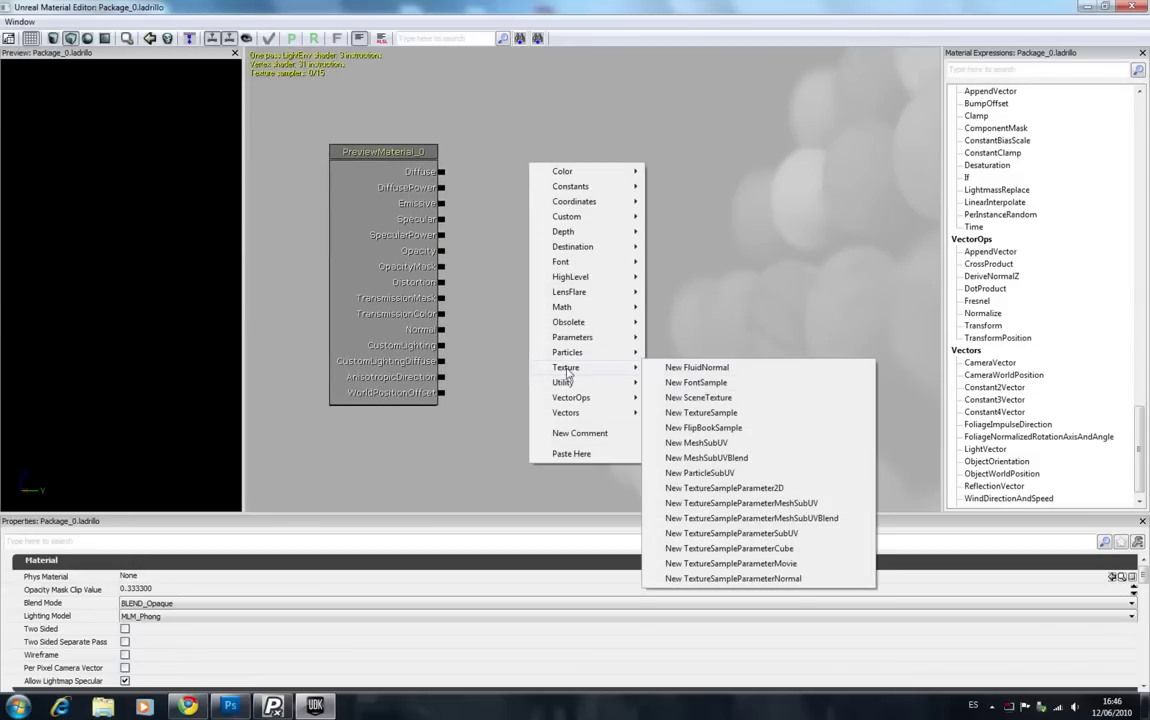
click(720, 413)
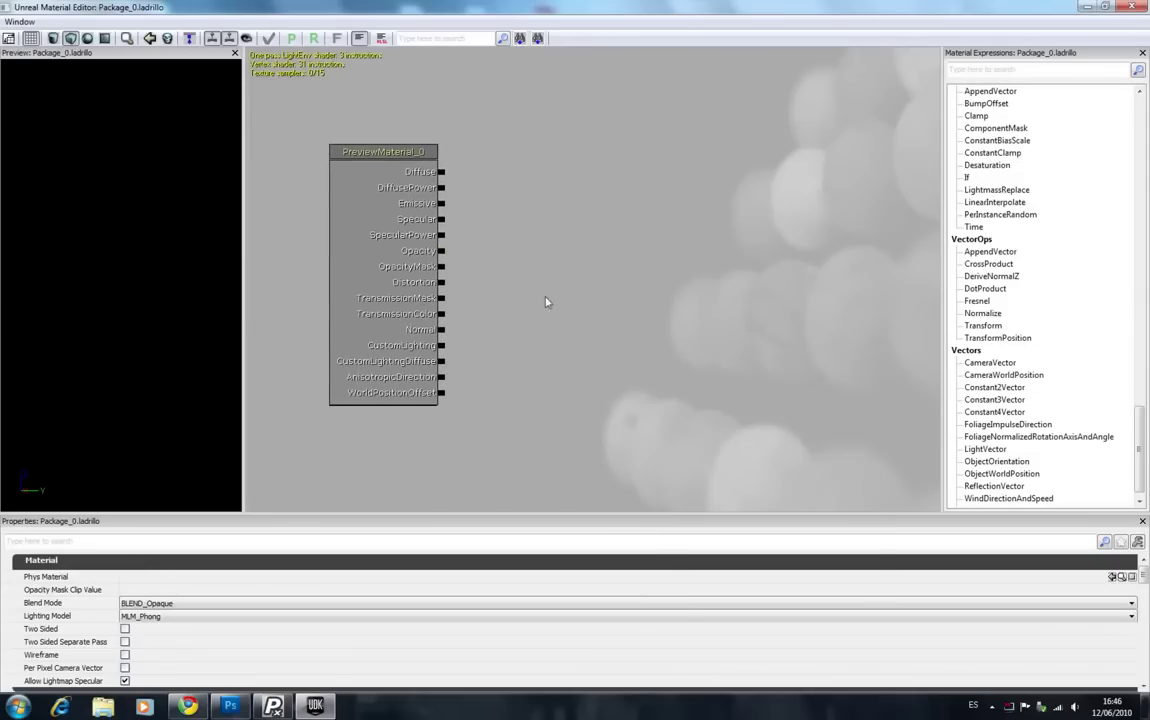
drag(524, 207, 453, 177)
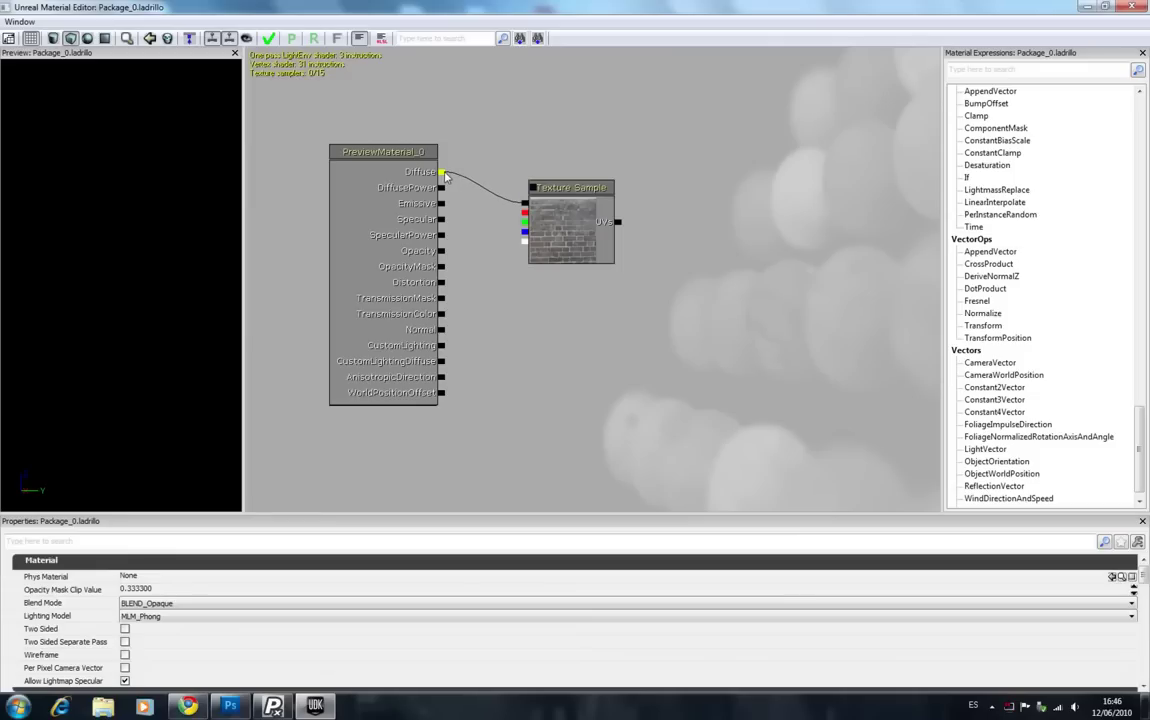
- Select the ladrillo_NORMAL texture in the Content Browser and return to the material editor
click(1087, 9)
click(733, 318)
click(63, 682)
- Add a ladrillo_NORMAL texture sample beside the material node, then orbit the preview to view the bricks edge-on
right_click(587, 389)
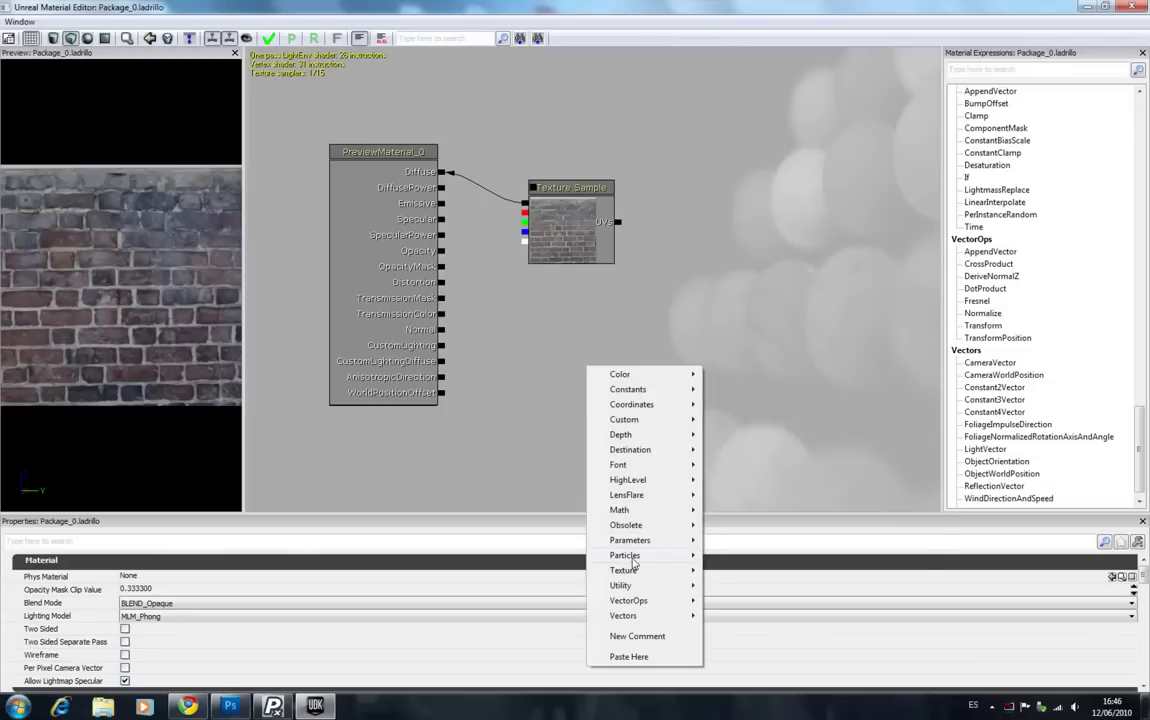
mouse_move(651, 572)
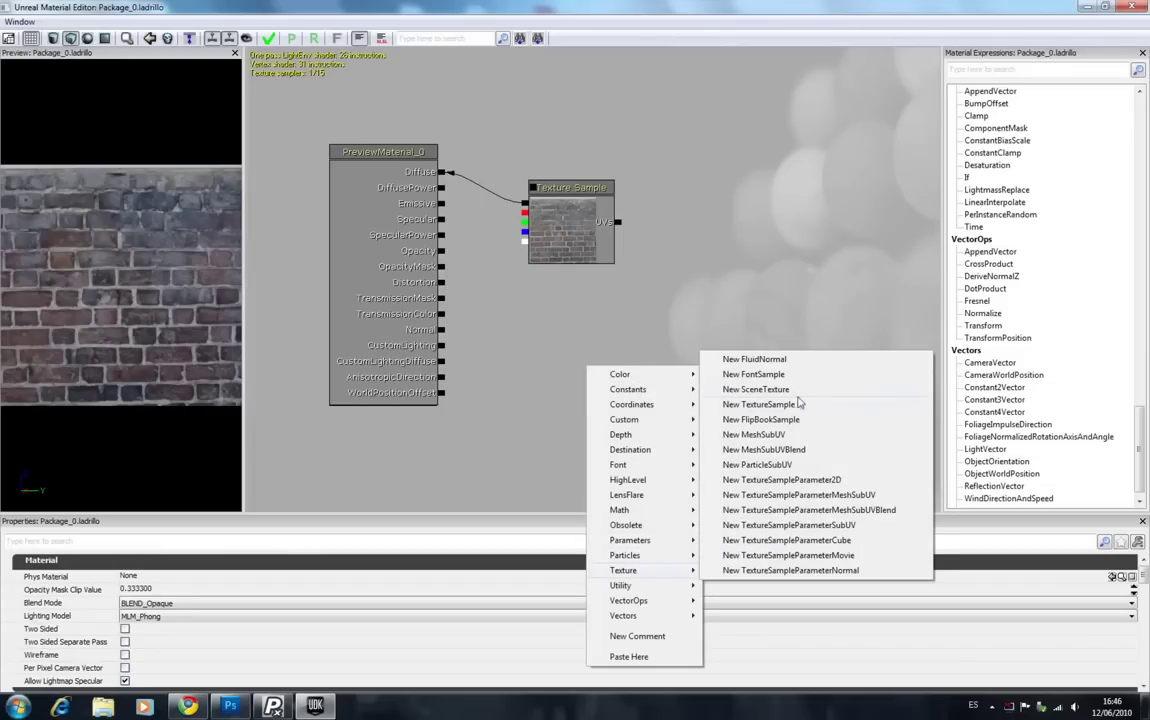
click(758, 404)
mouse_move(608, 400)
mouse_down()
mouse_move(527, 324)
mouse_move(441, 330)
mouse_up()
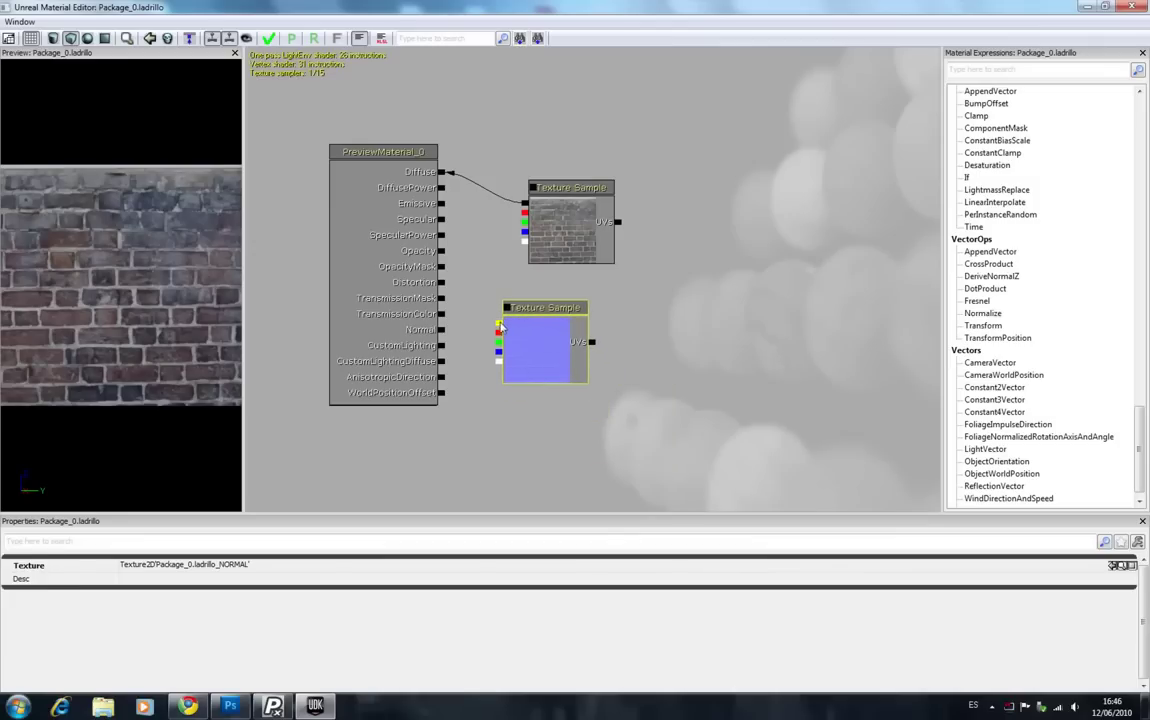
mouse_move(99, 312)
mouse_down()
mouse_move(130, 300)
mouse_move(120, 290)
mouse_up()
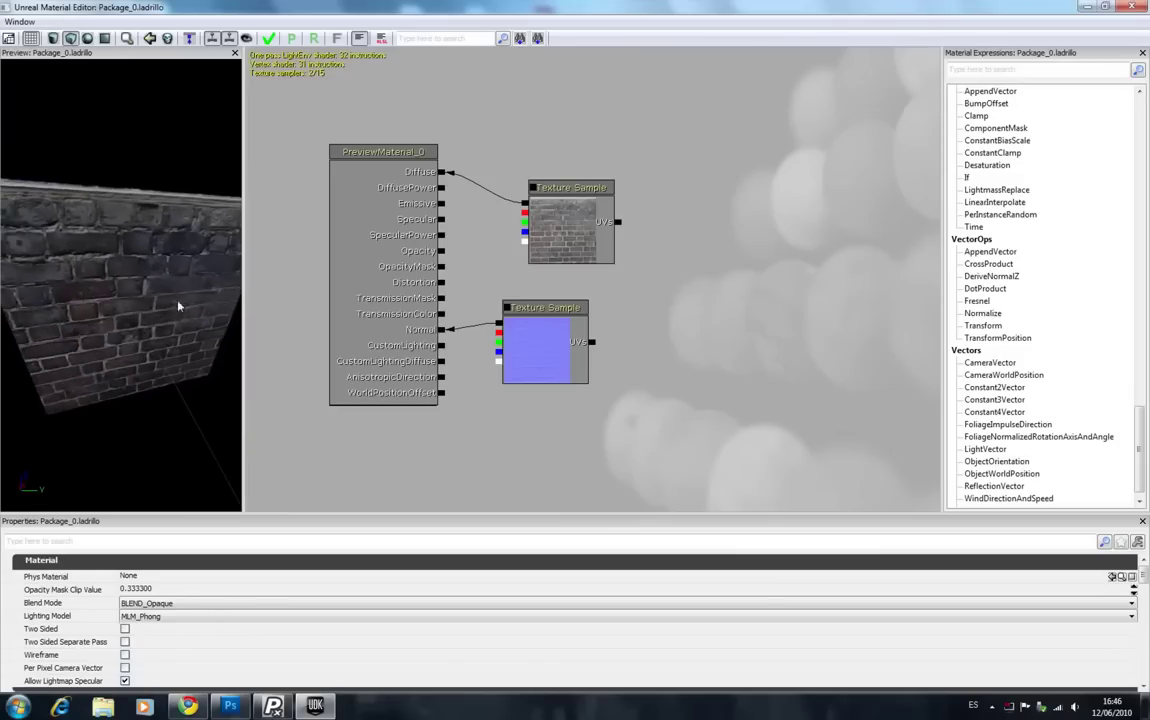
mouse_move(120, 290)
mouse_down()
mouse_move(110, 280)
mouse_move(379, 224)
mouse_up()
- Add a ladrillo_SPECULAR texture sample to the ladrillo material graph
click(1092, 7)
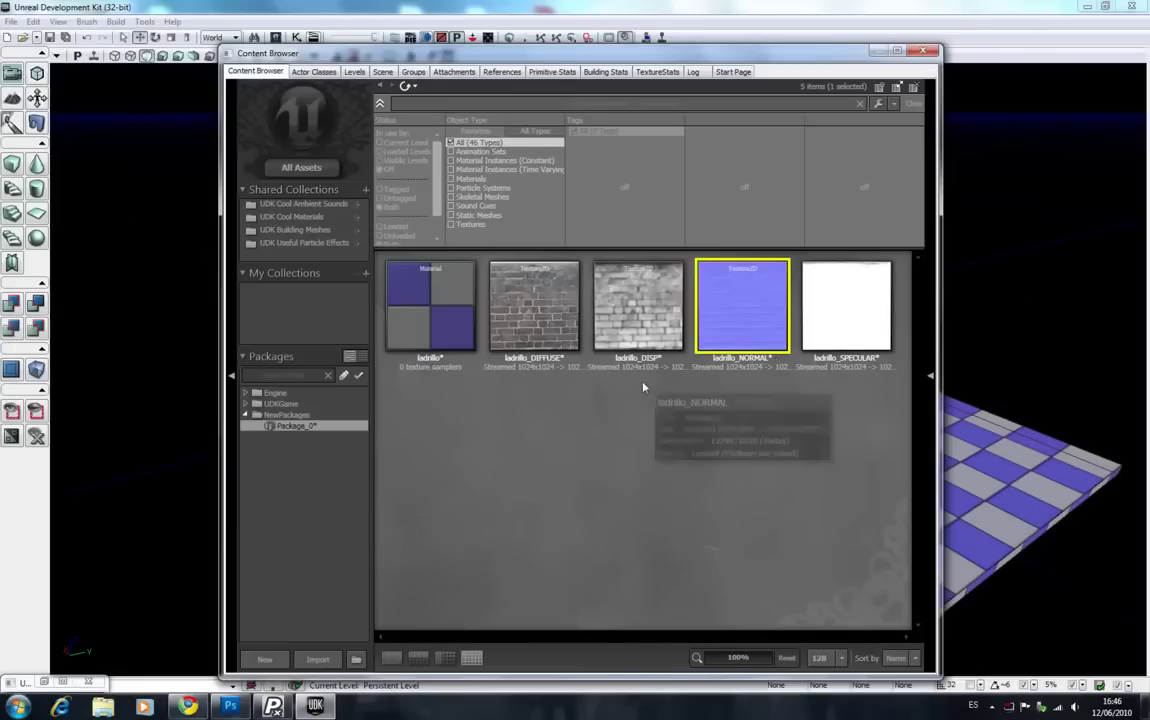
click(828, 335)
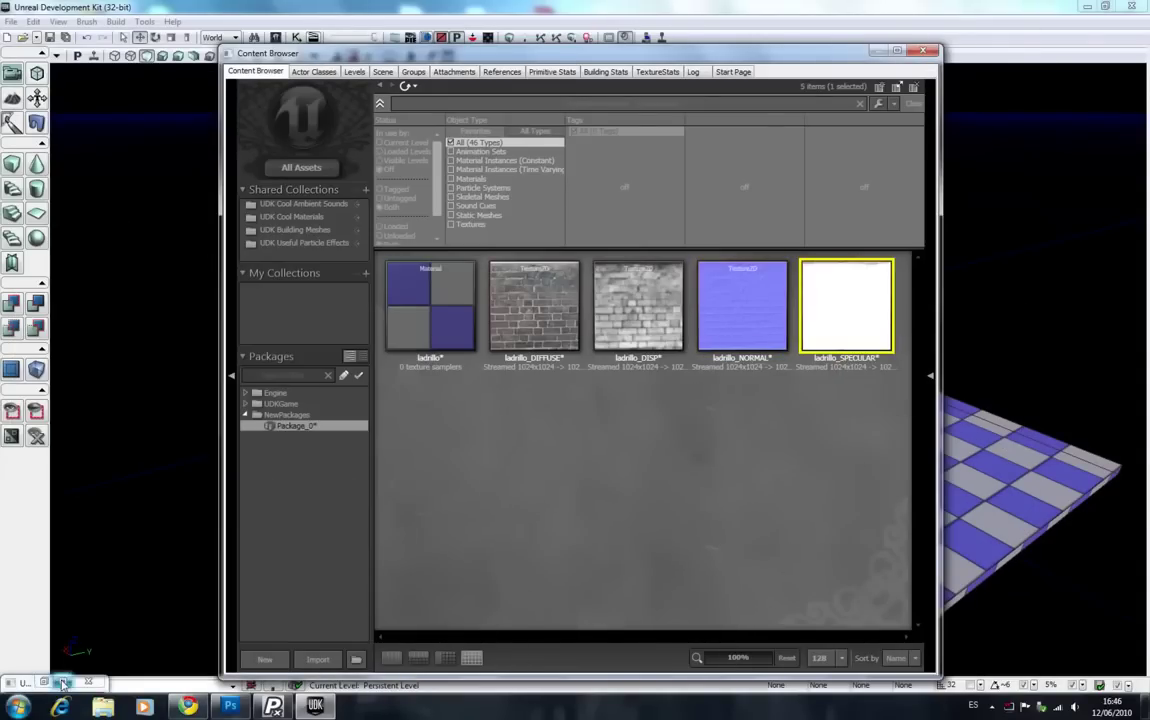
click(62, 682)
right_click(645, 291)
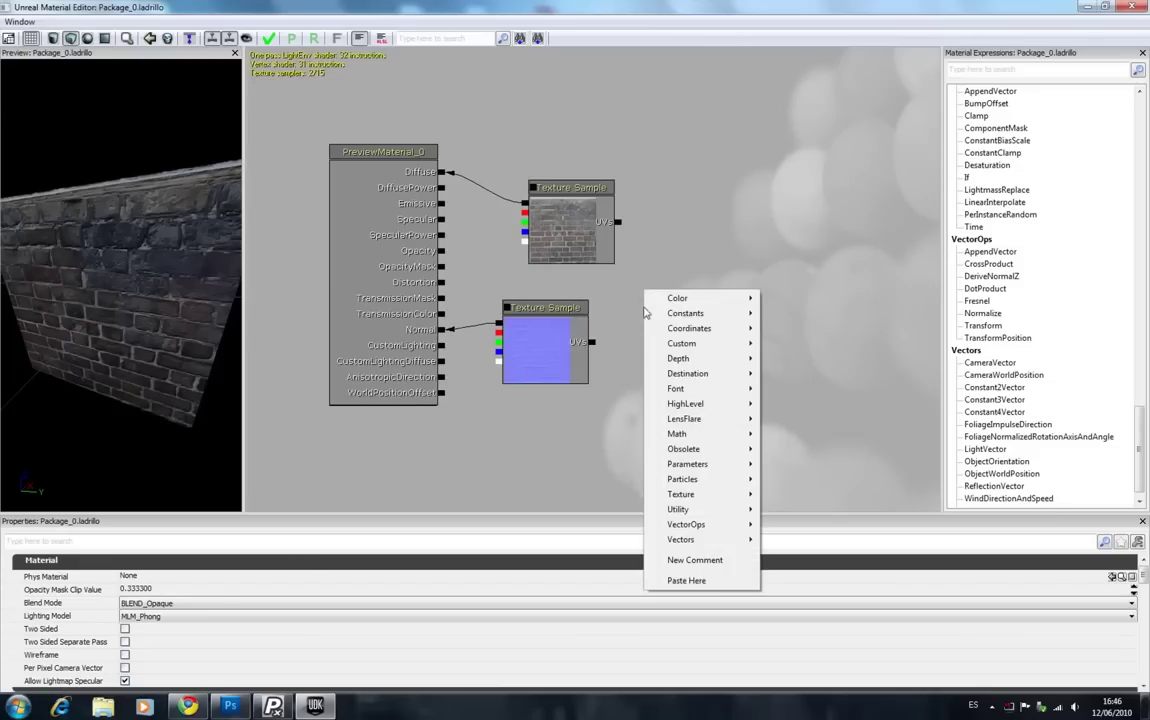
mouse_move(680, 494)
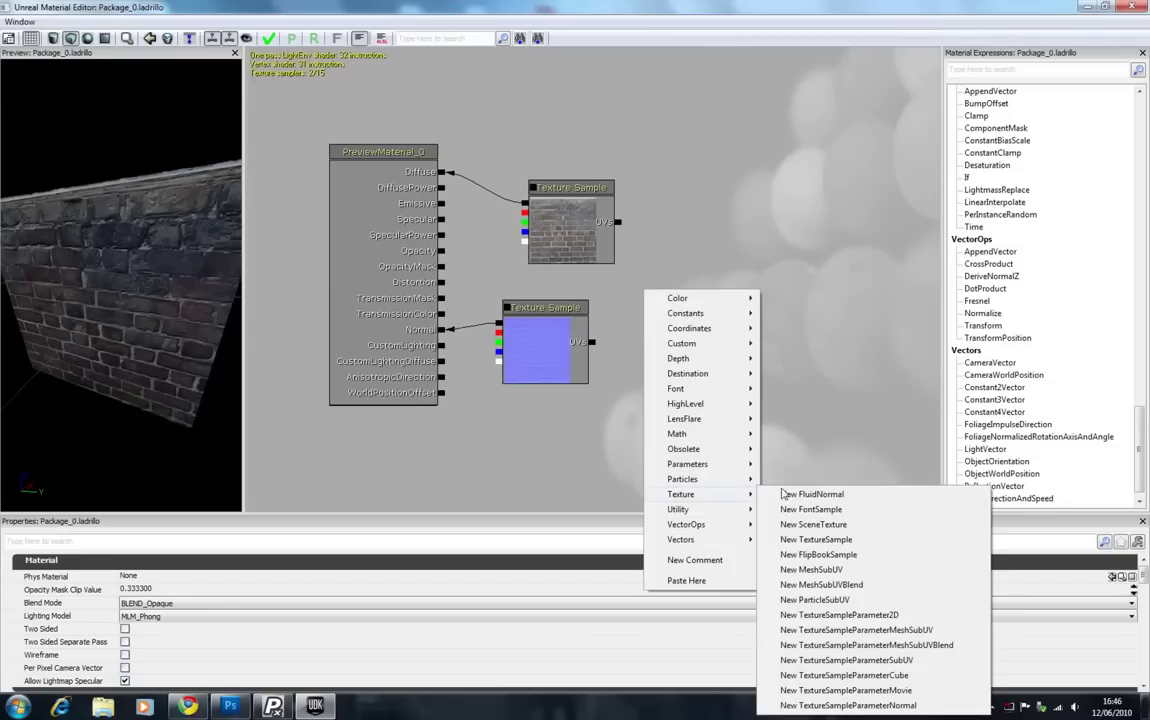
click(812, 540)
mouse_move(689, 336)
mouse_down()
mouse_move(689, 301)
mouse_move(441, 220)
mouse_up()
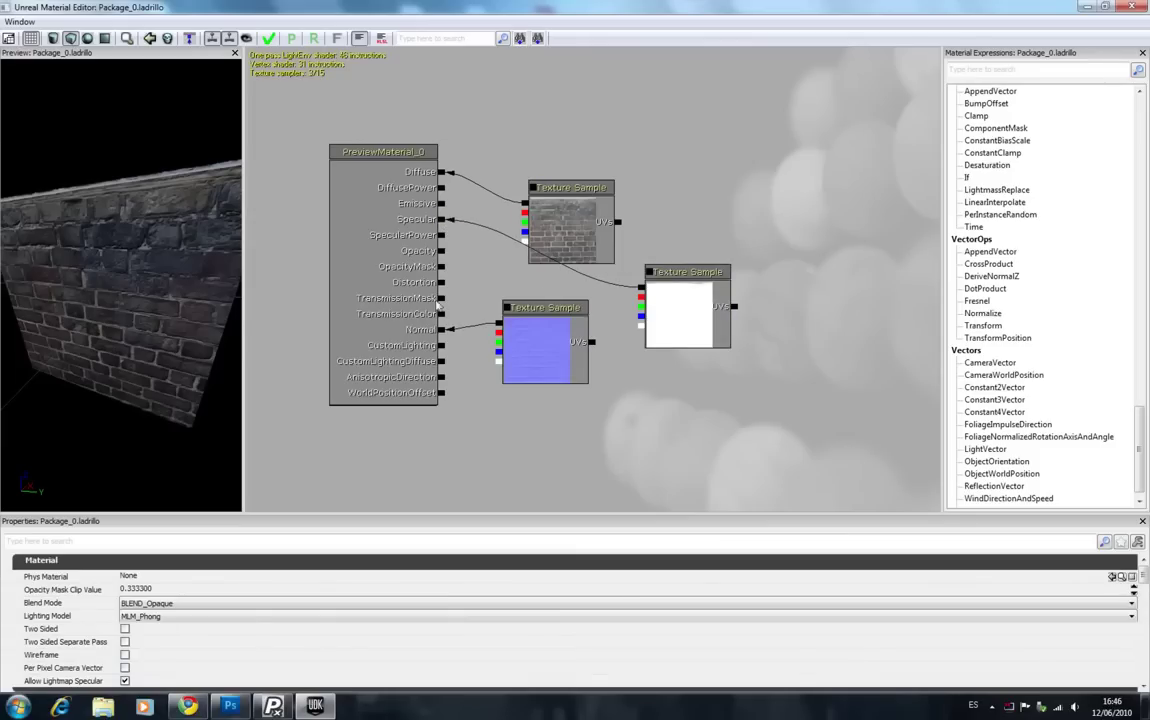
- Wire the specular texture into the Specular input, apply the material and close the editor
click(442, 221)
drag(677, 333, 645, 336)
drag(530, 293, 447, 224)
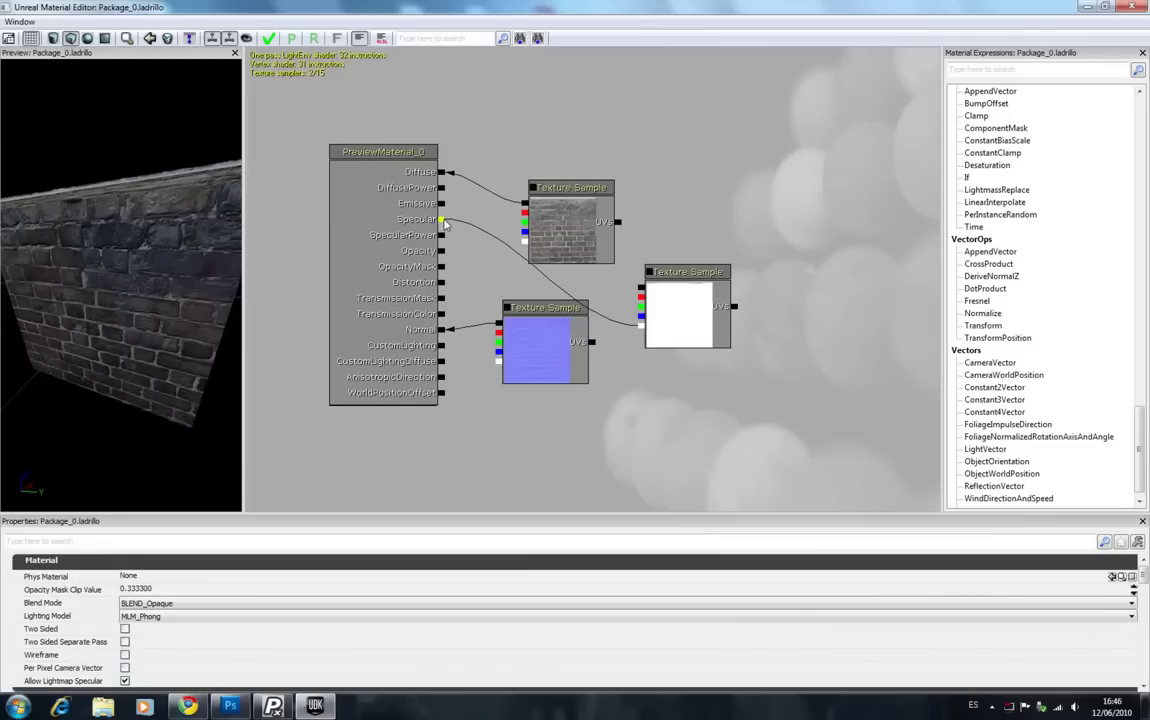
mouse_move(150, 280)
mouse_down()
mouse_move(70, 285)
mouse_move(150, 285)
mouse_move(120, 250)
mouse_move(130, 240)
mouse_move(110, 280)
mouse_up()
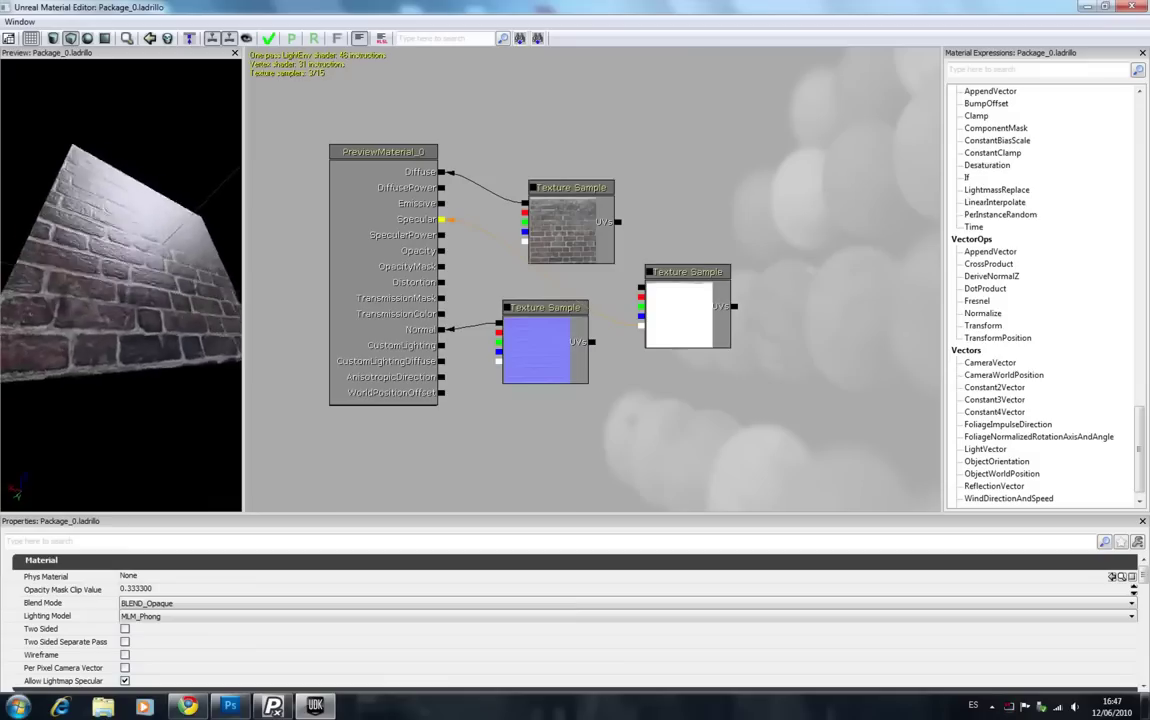
drag(445, 219, 640, 325)
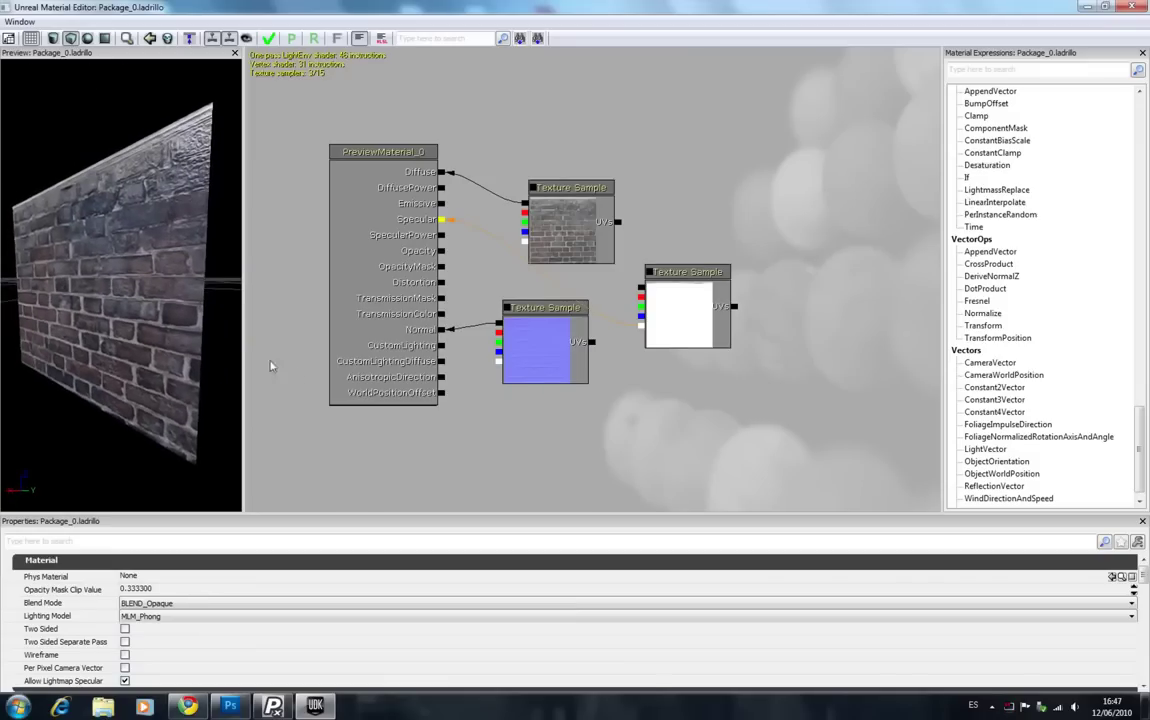
drag(726, 341, 729, 319)
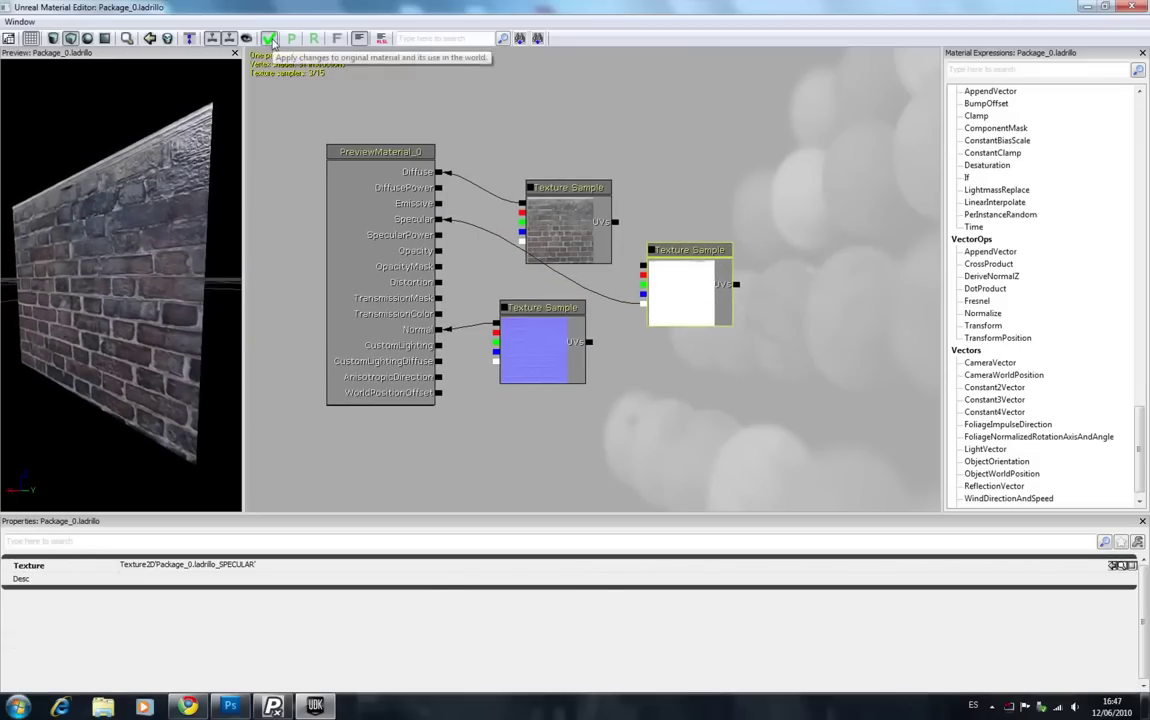
click(270, 39)
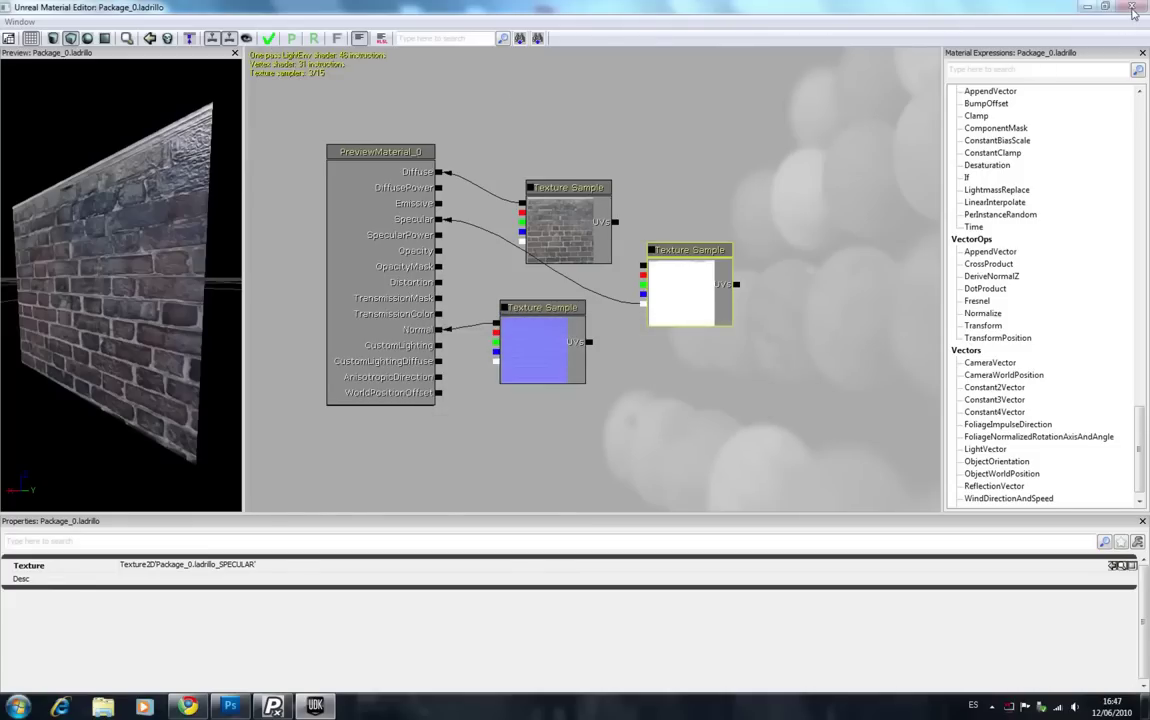
click(1131, 7)
- Apply the ladrillo material to the cube's surfaces, deselect, and orbit to face the brick cube
click(430, 305)
click(928, 52)
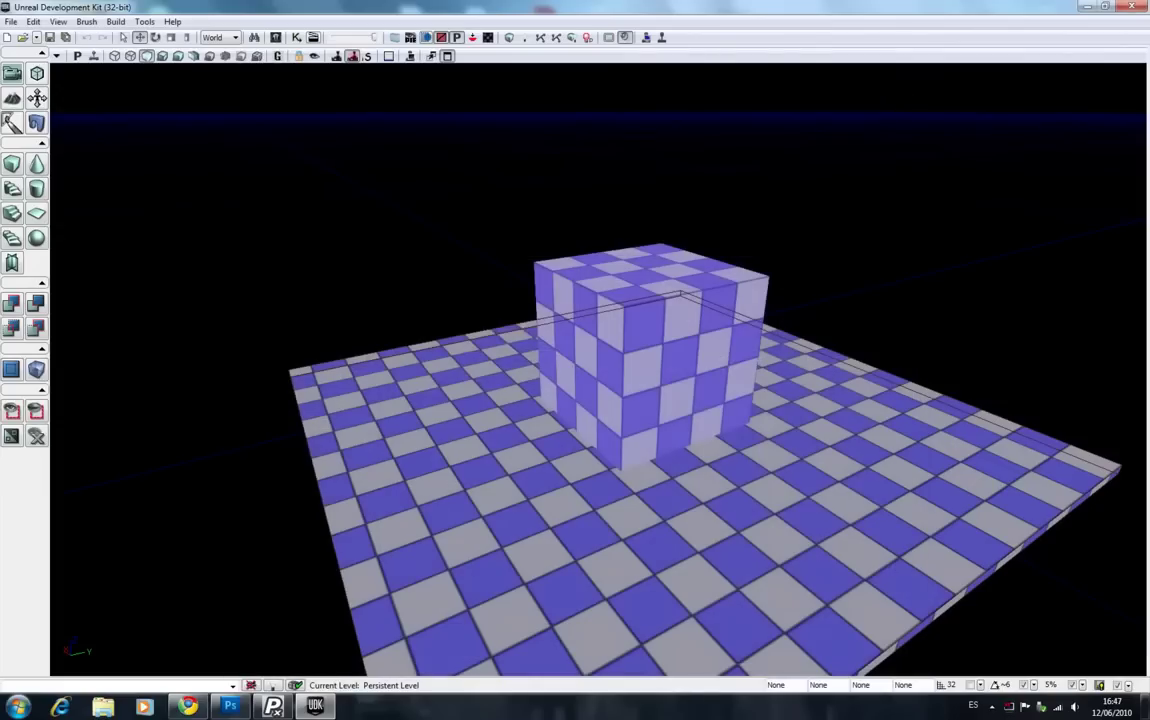
right_click(660, 350)
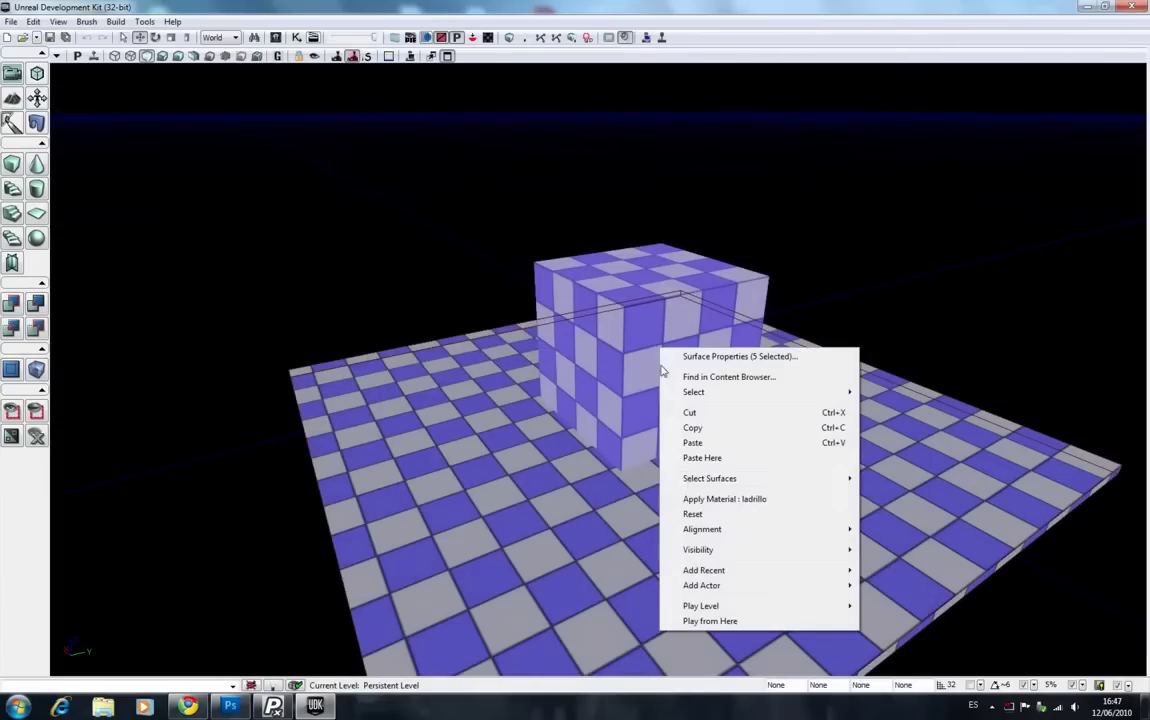
click(711, 500)
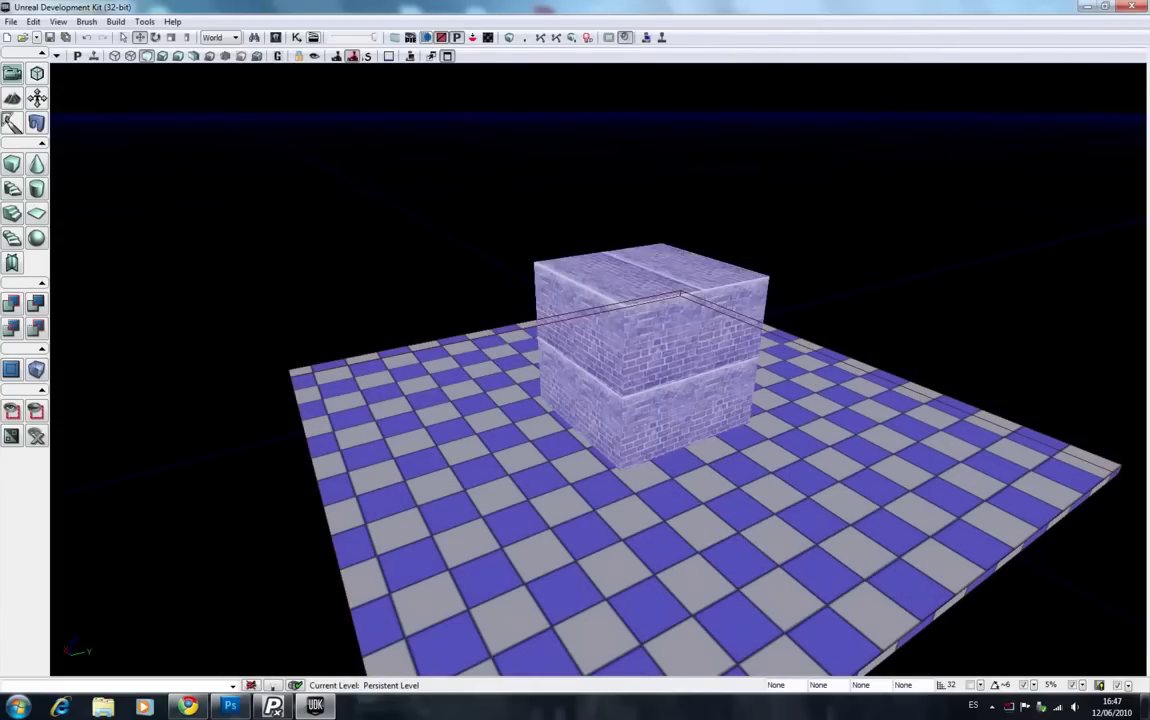
key(Escape)
right_drag(600, 400, 760, 400)
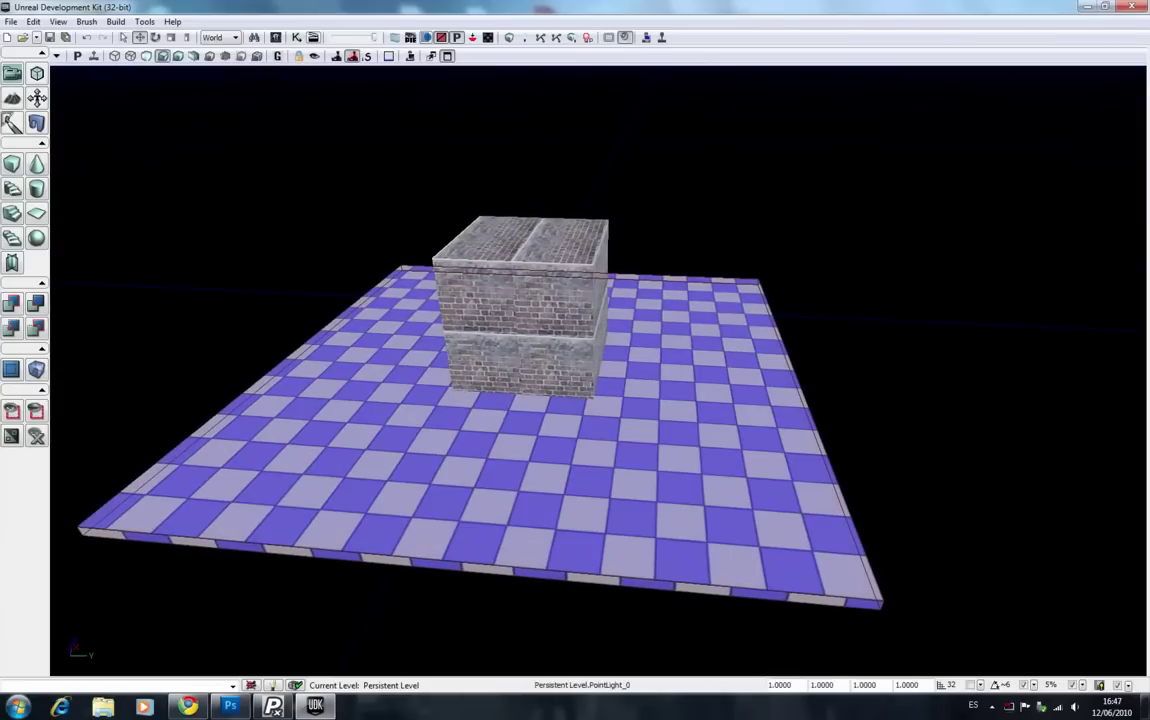
- With lit view on, place a point light above the floor and halve its radius
key(alt+4)
click(290, 468)
drag(272, 428, 152, 100)
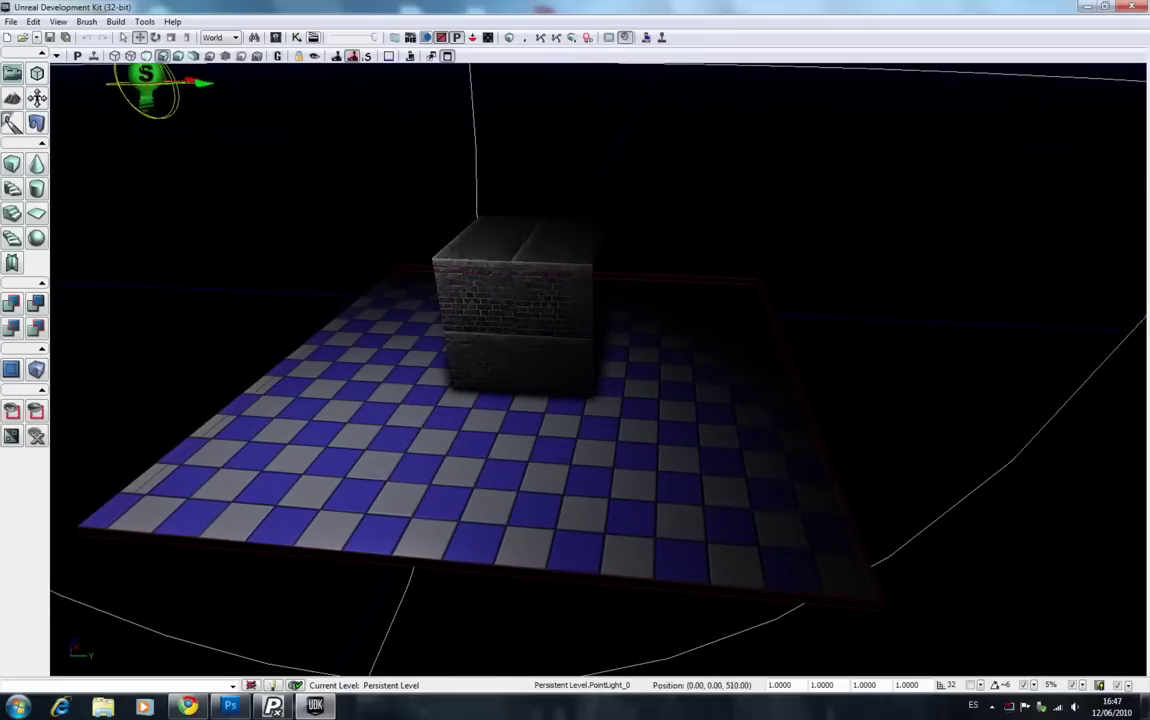
key(space)
key(space)
drag(244, 172, 205, 170)
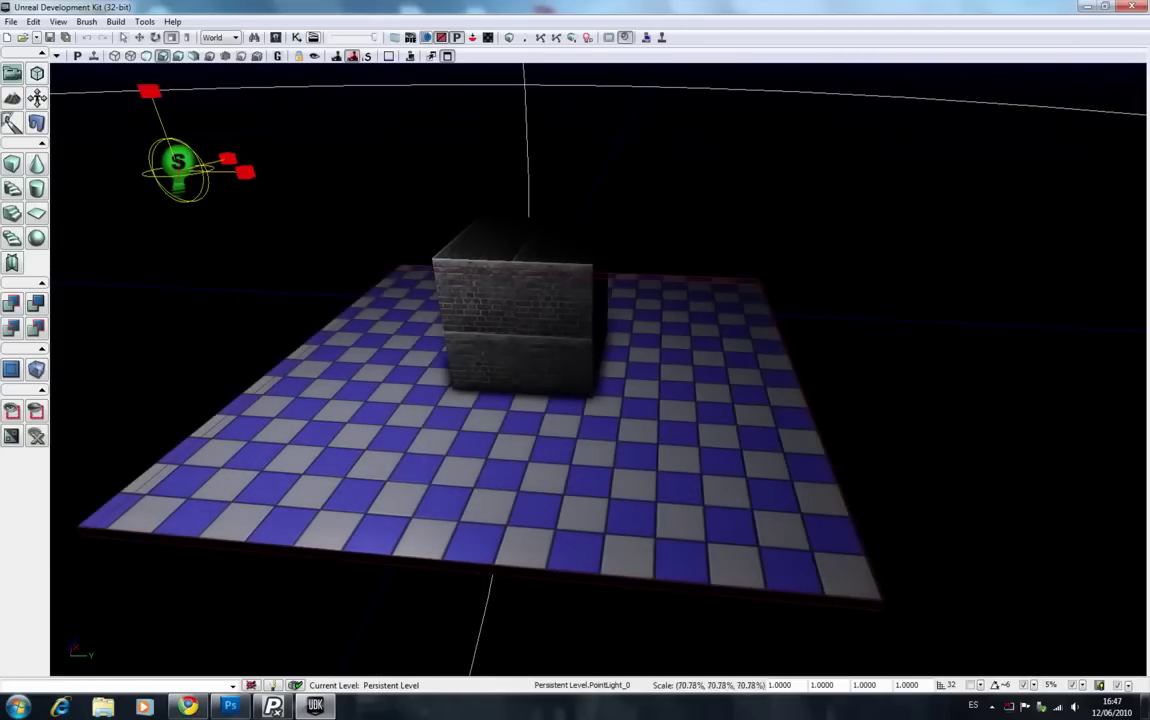
- Set the light's Brightness to 0.3 and place a copy at (0, 605, 0)
key(F4)
click(167, 313)
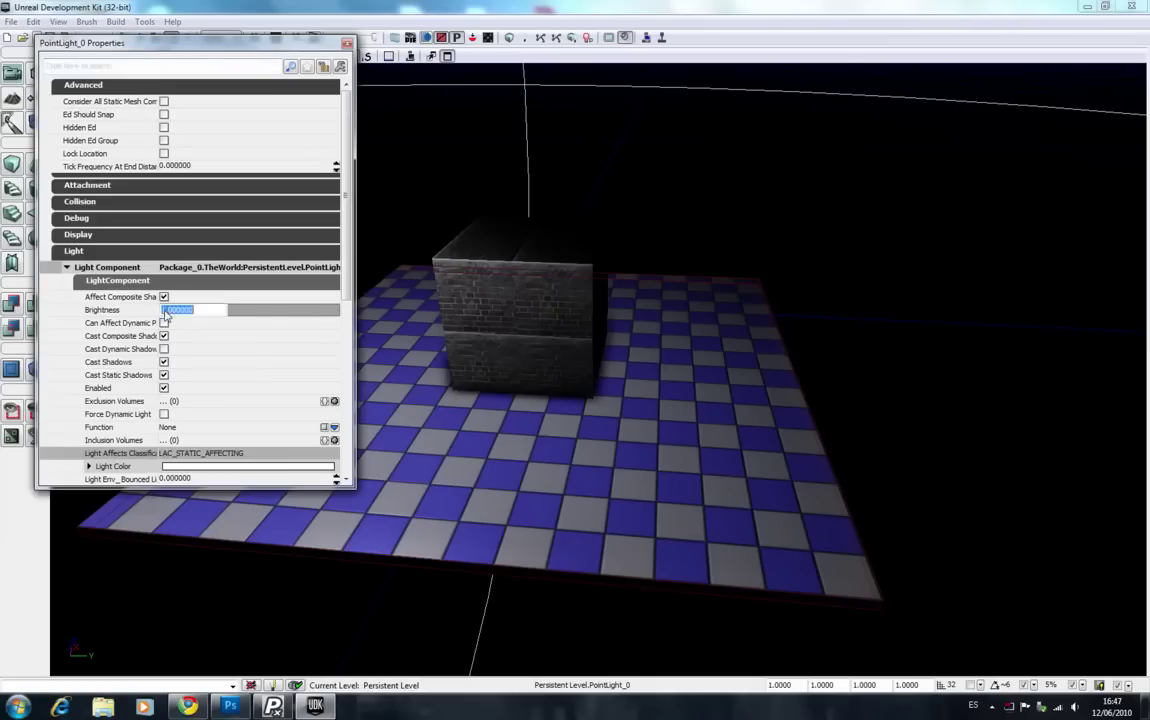
text(0.300000)
key(Return)
click(241, 297)
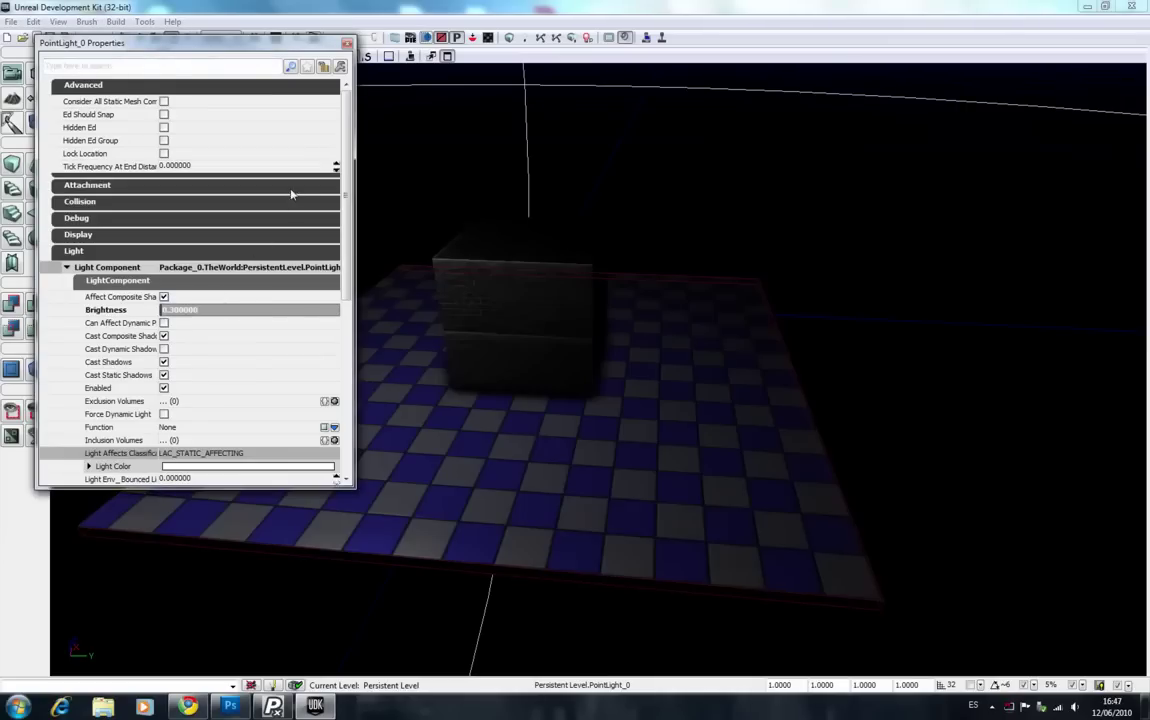
click(346, 43)
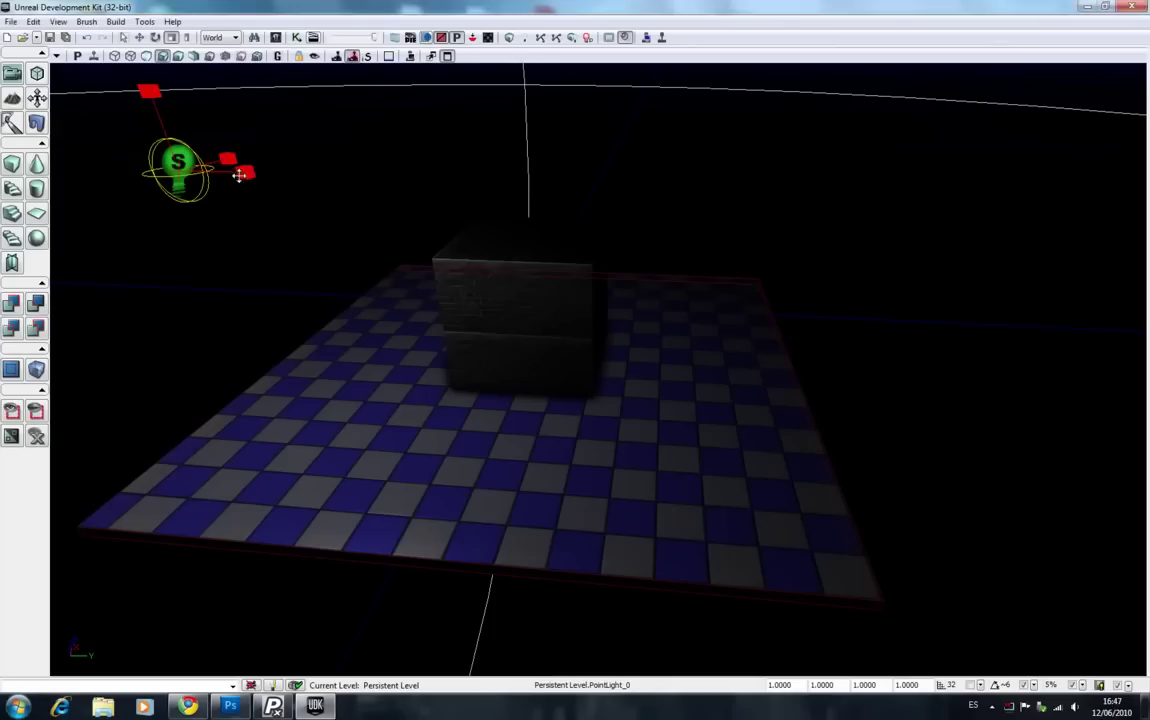
alt+drag(248, 182, 790, 184)
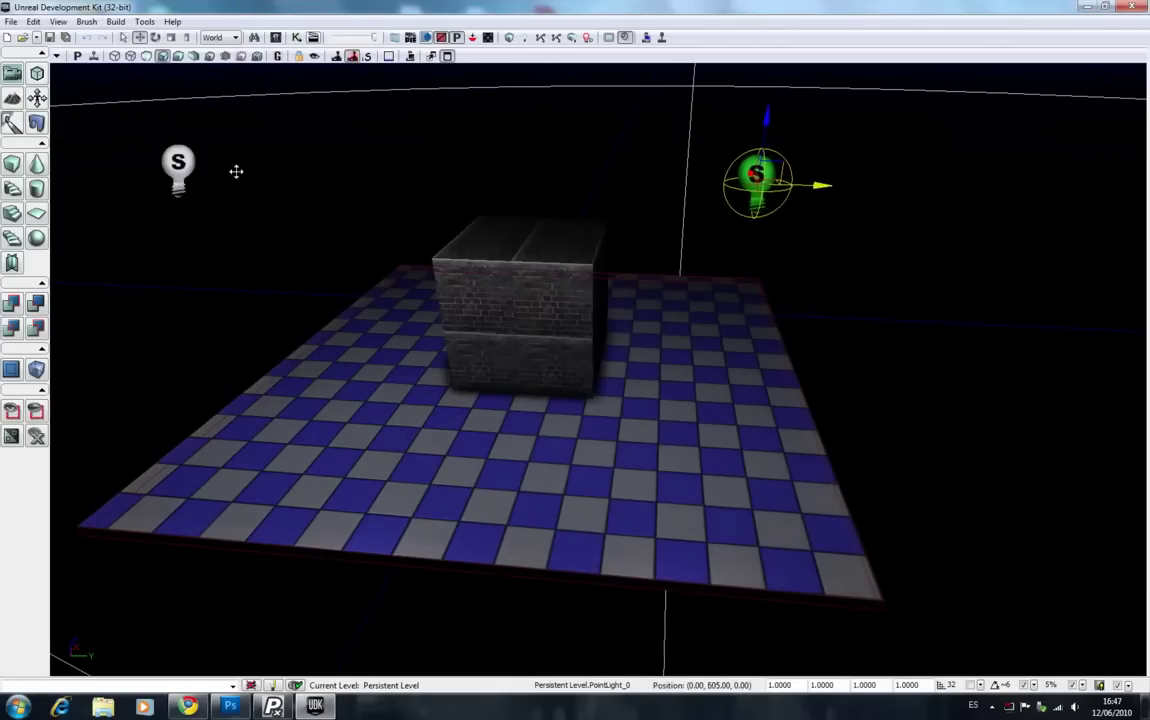
- Set the new light's Light Color to green
key(F4)
double_click(211, 467)
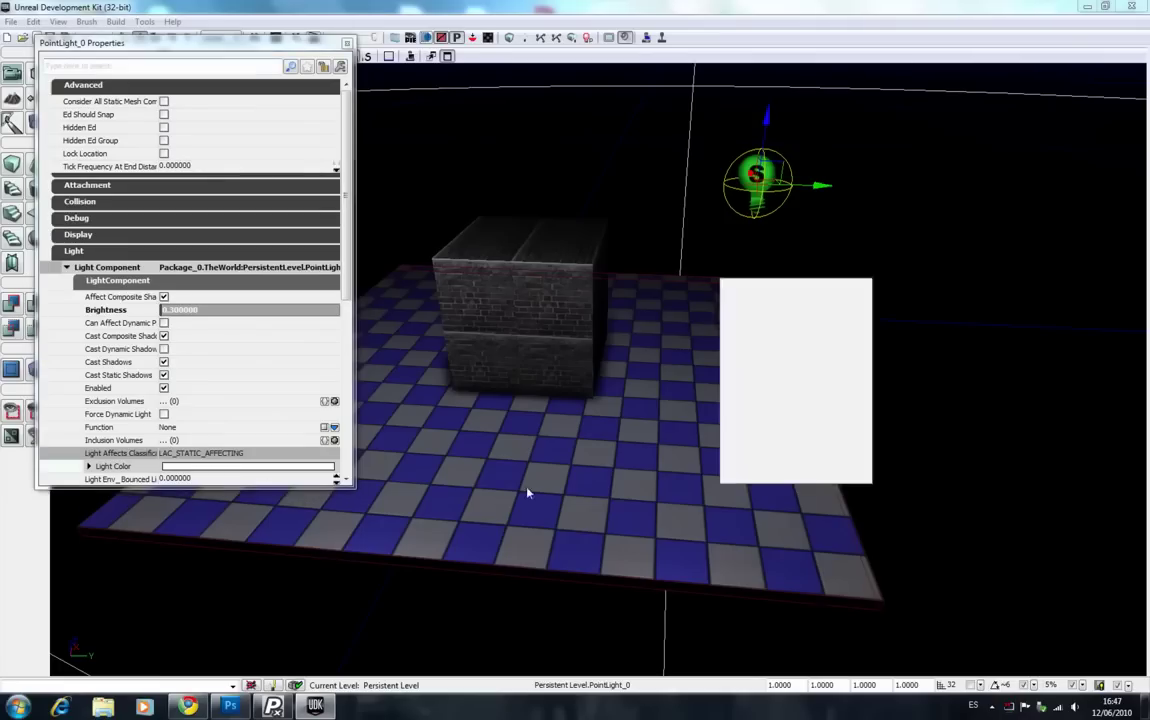
click(770, 380)
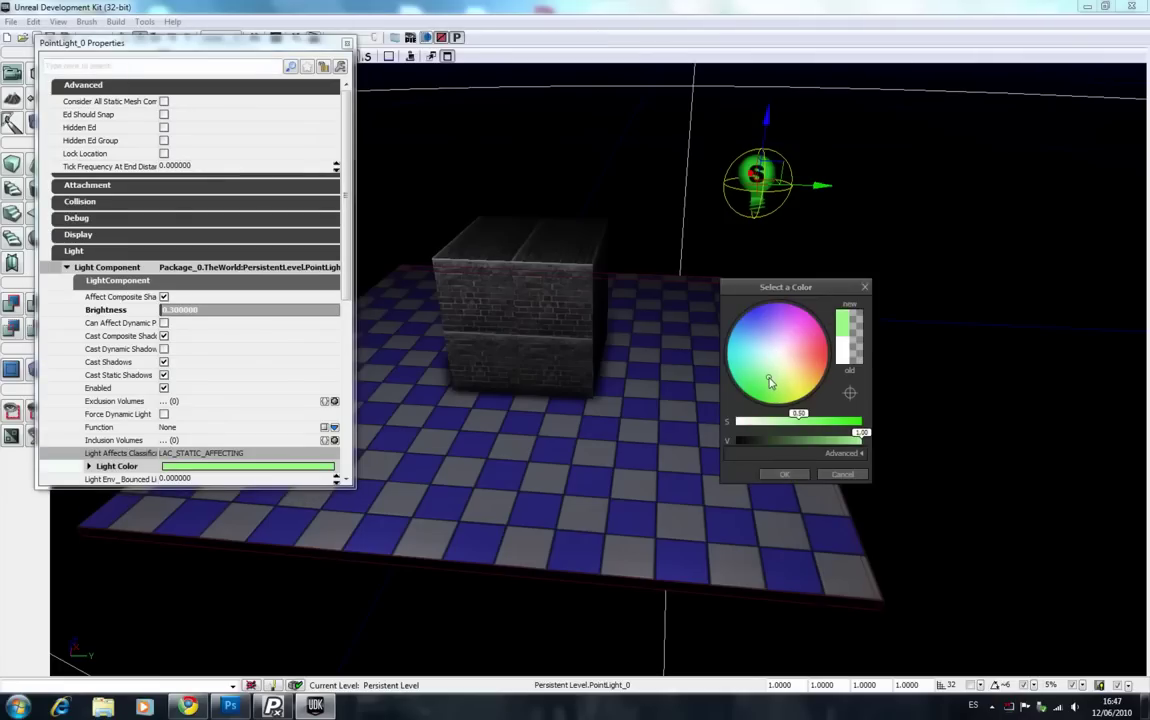
click(784, 475)
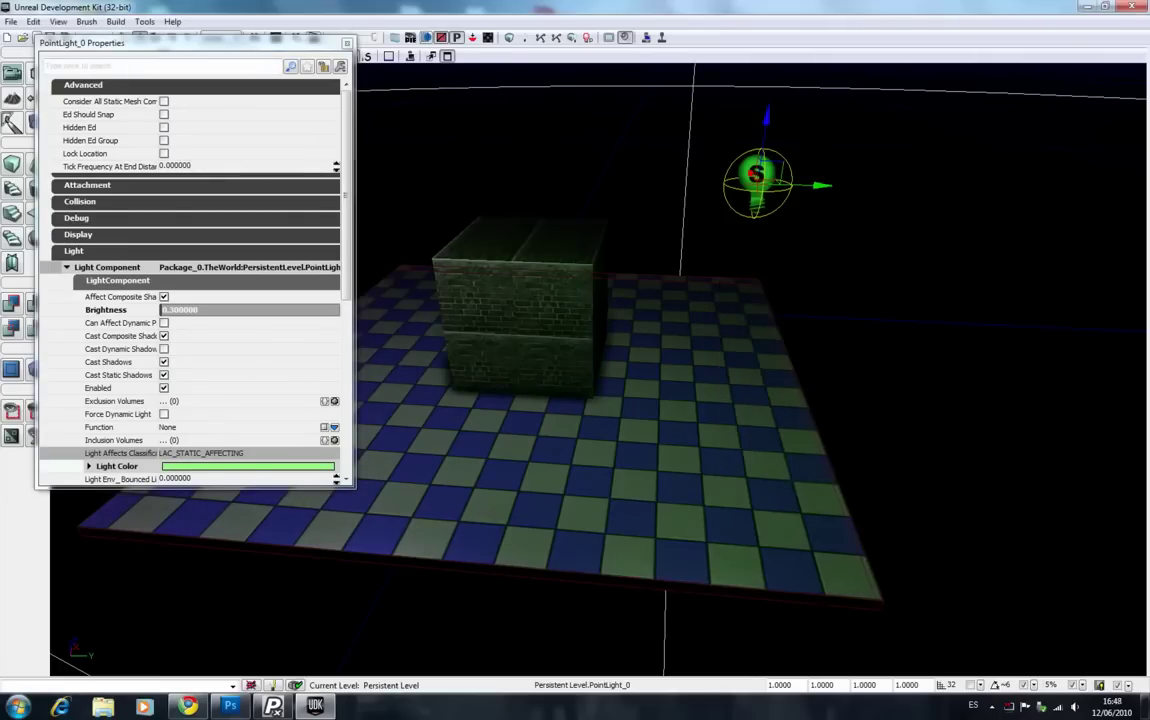
mouse_move(784, 475)
mouse_down()
mouse_move(730, 440)
mouse_move(640, 435)
mouse_move(519, 247)
mouse_move(497, 249)
mouse_up()
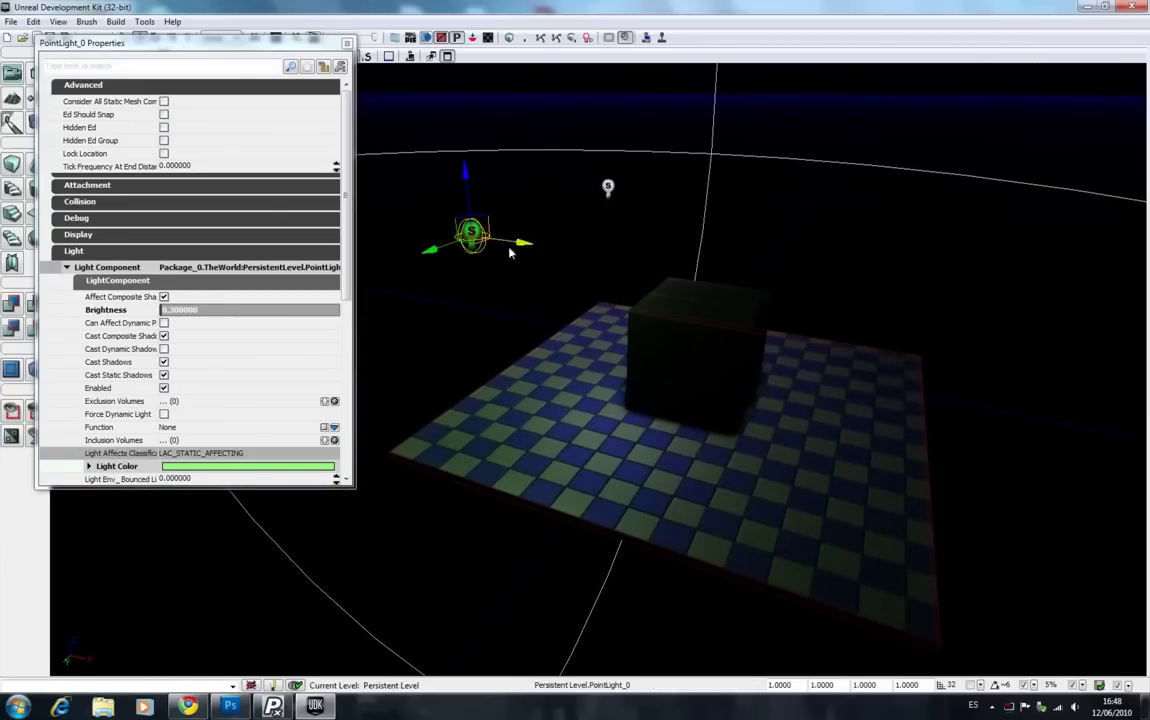
- Place another light copy further right and tint it pink
alt+drag(522, 242, 949, 297)
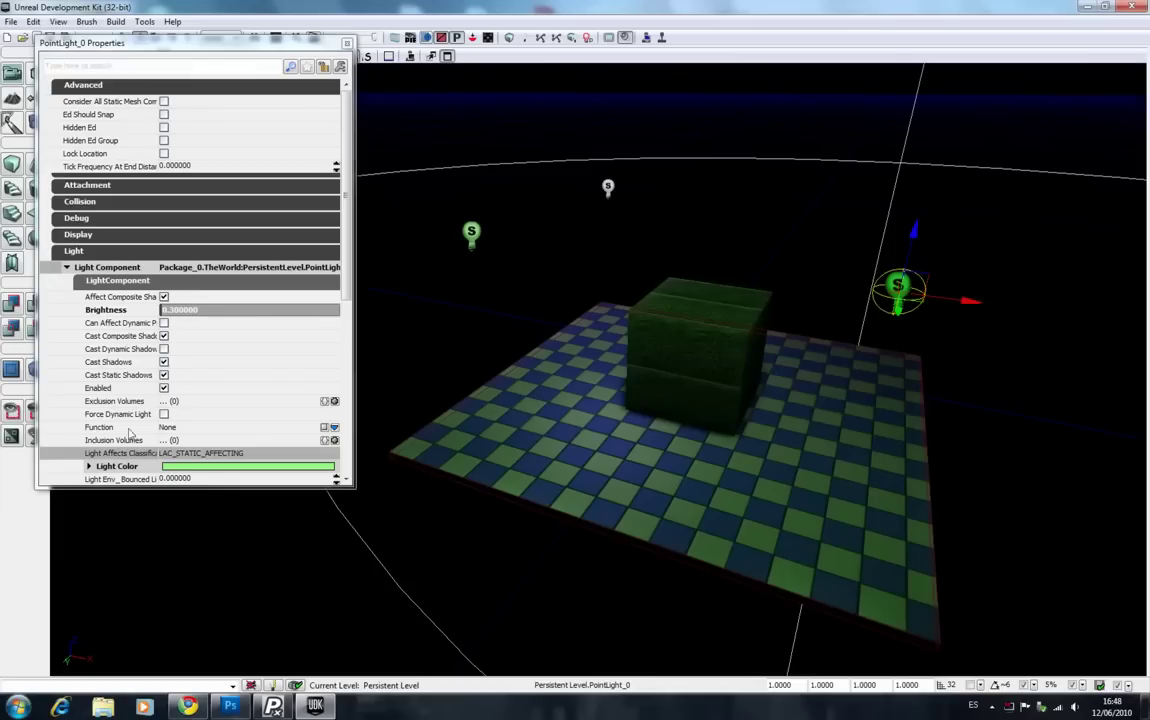
double_click(212, 470)
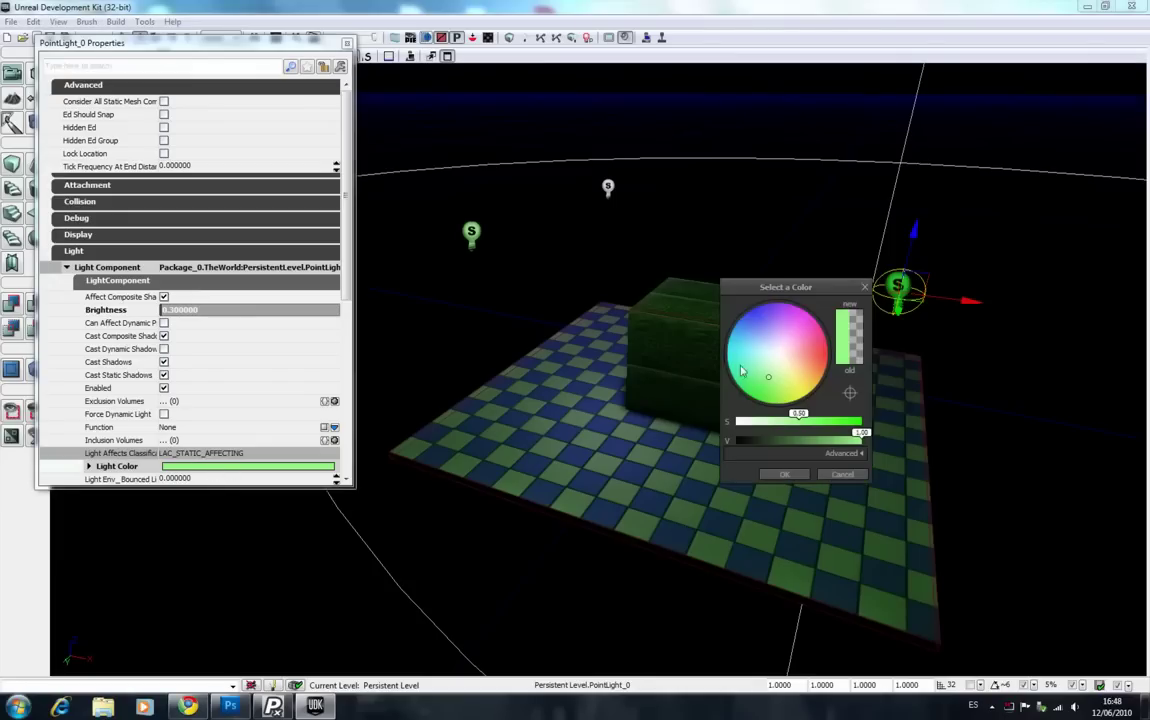
click(798, 358)
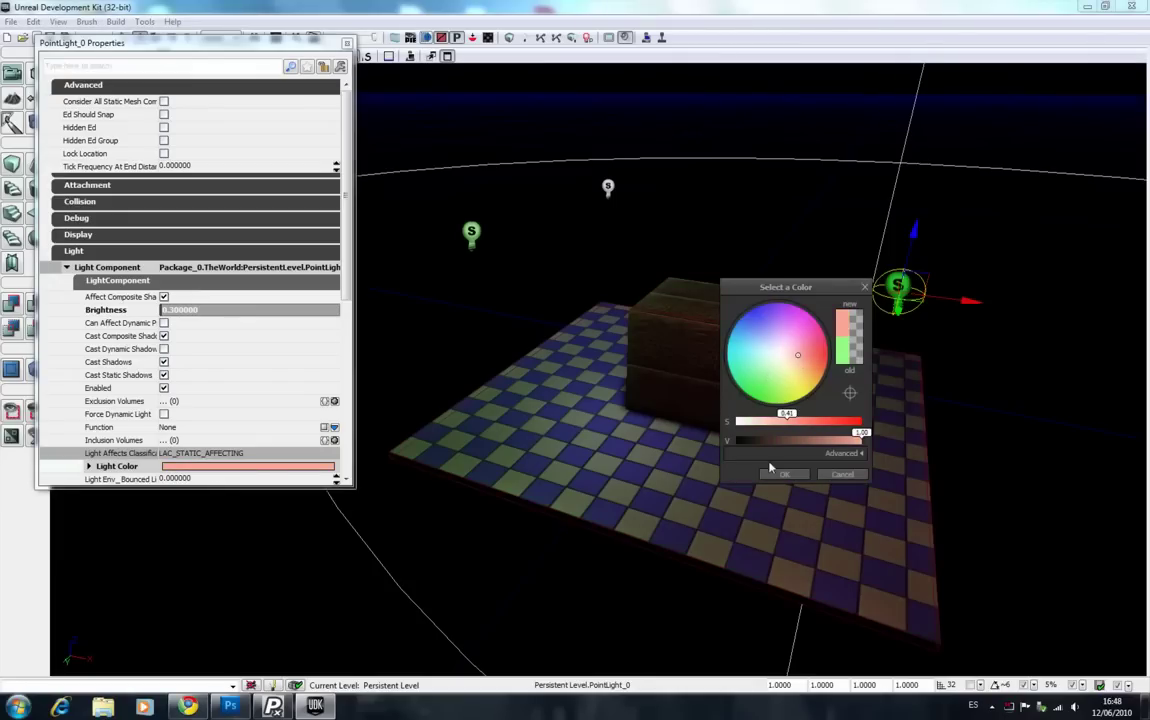
click(778, 475)
drag(775, 478, 600, 468)
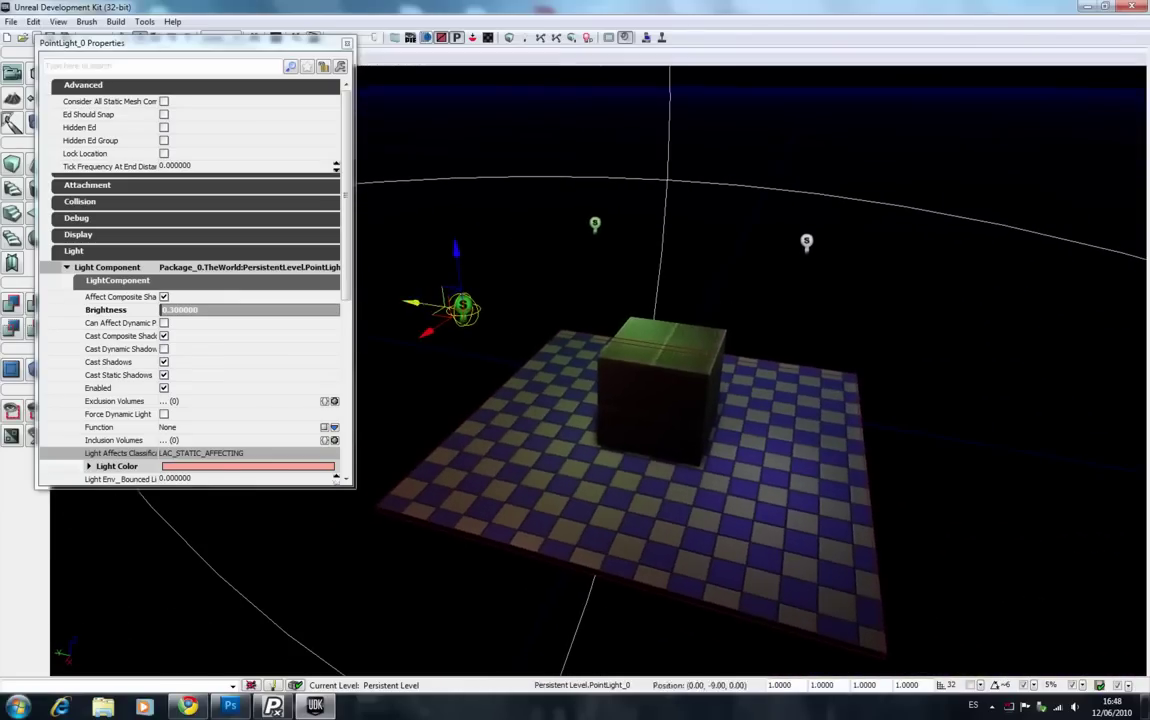
- Move a light to the cube's far side and give it a saturated blue colour
alt+drag(415, 303, 830, 365)
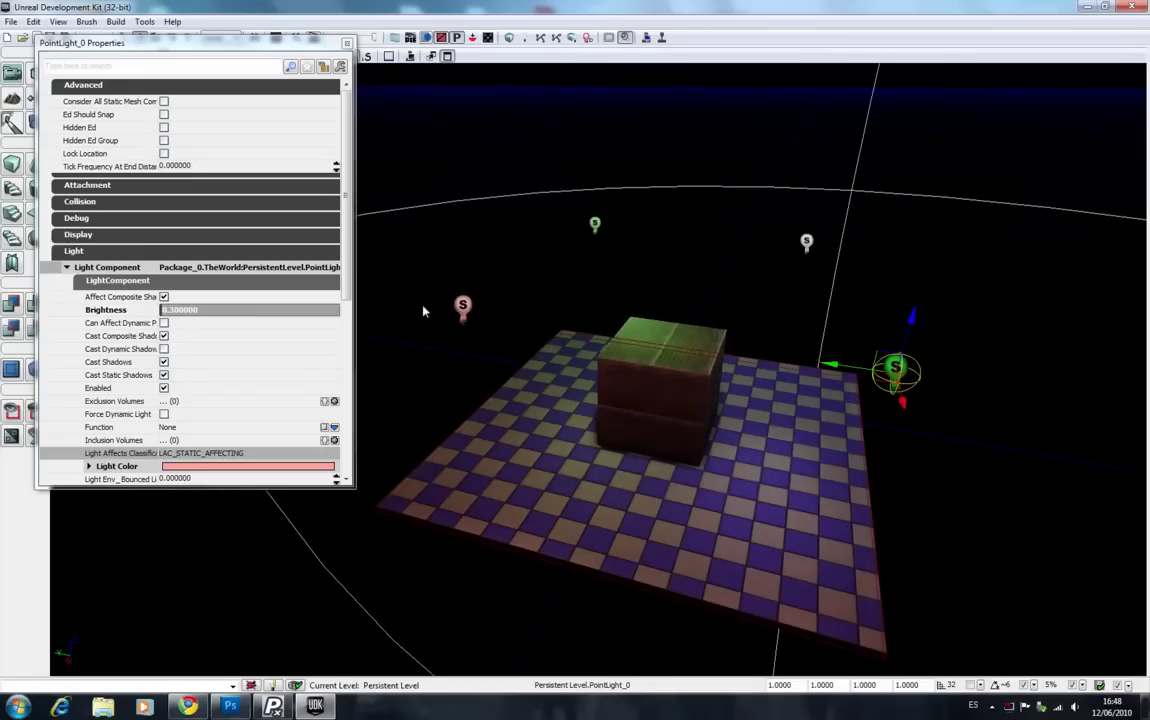
click(257, 466)
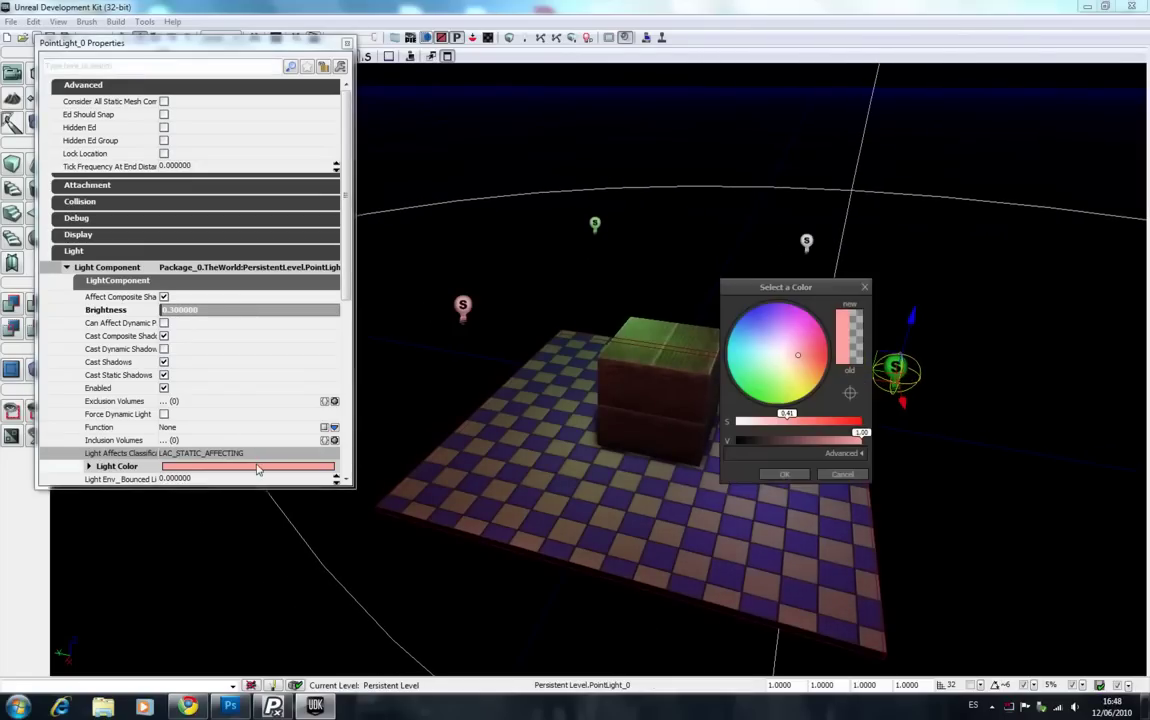
click(769, 341)
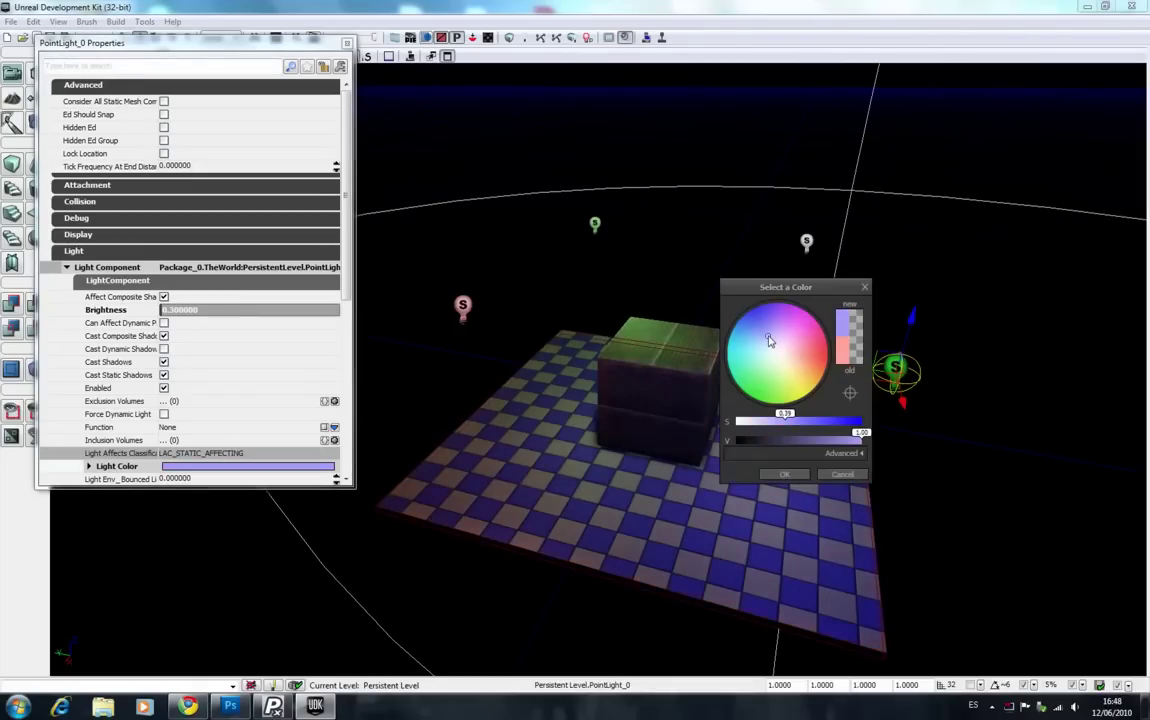
click(755, 326)
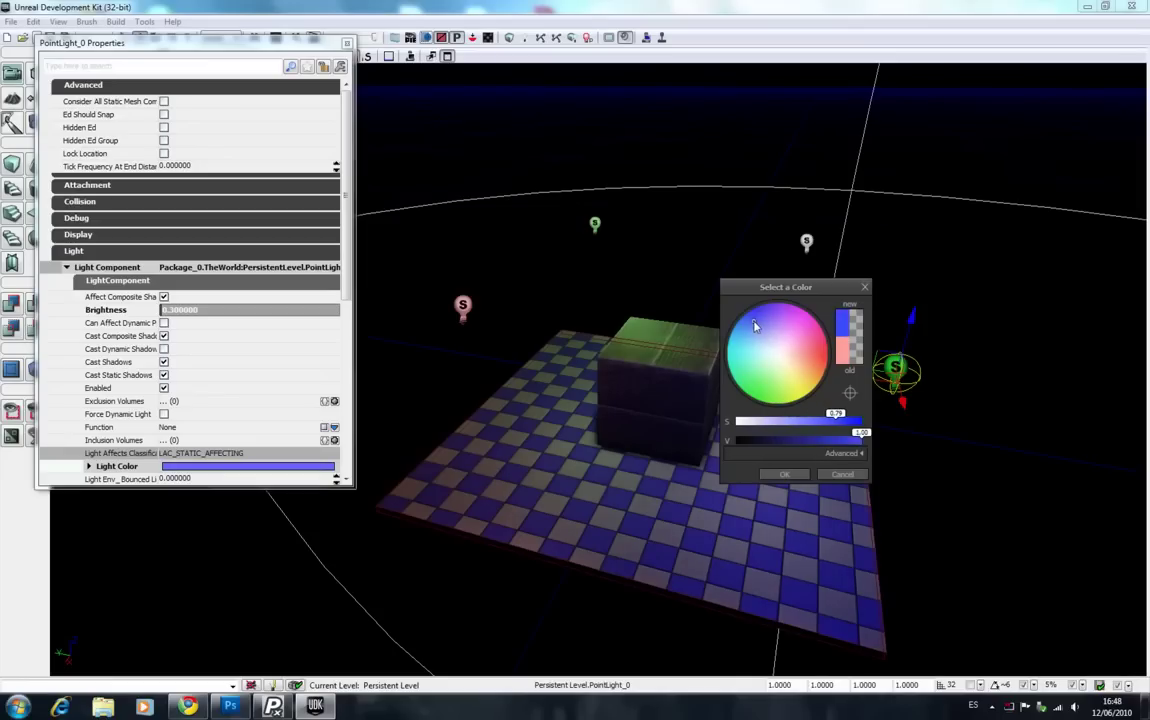
click(784, 476)
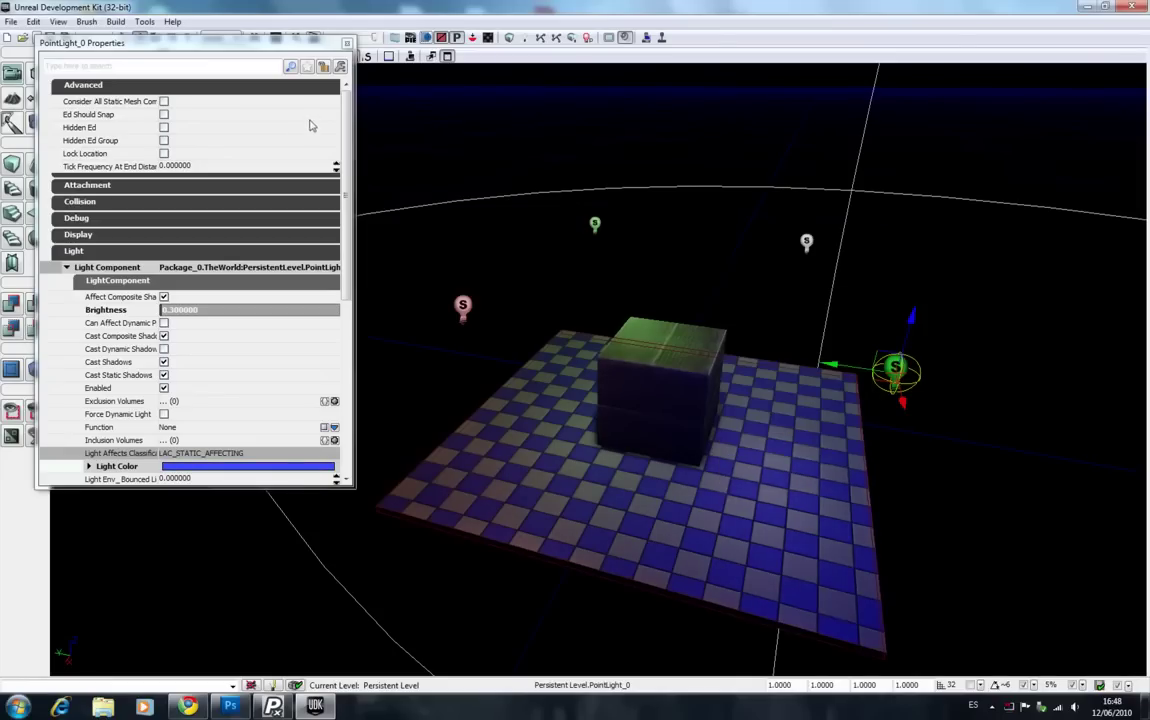
click(346, 43)
mouse_move(600, 450)
mouse_down()
mouse_move(660, 300)
mouse_move(760, 310)
mouse_move(265, 107)
mouse_up()
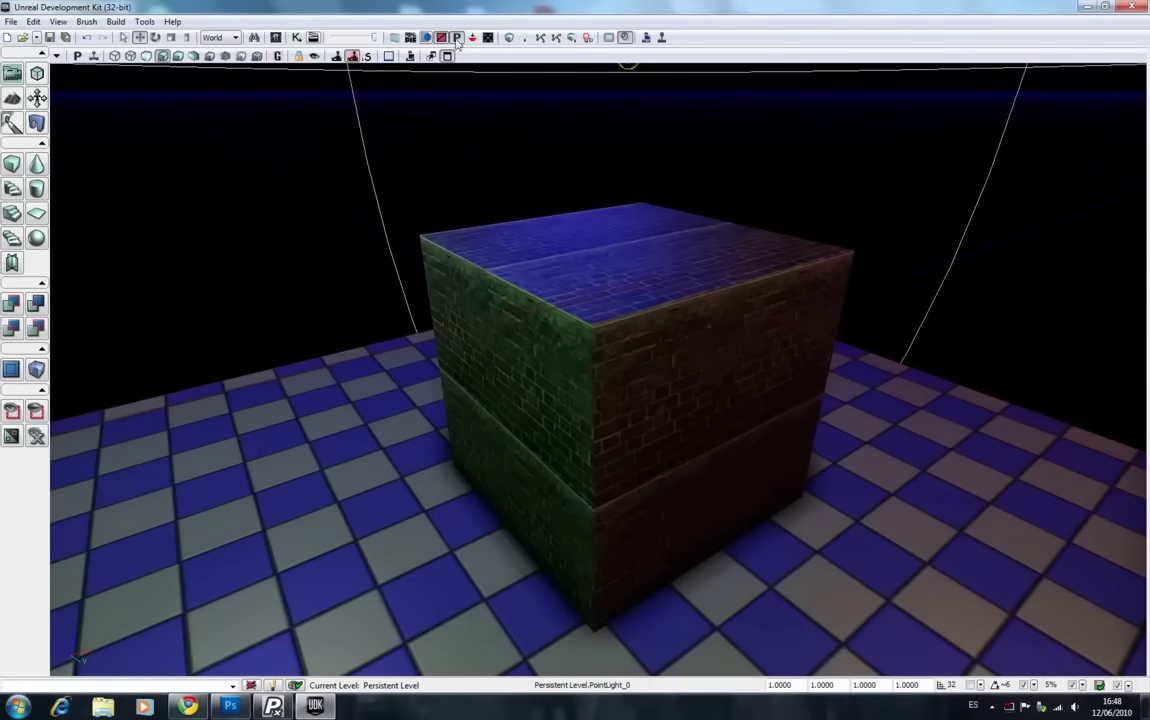
- Build lighting with the default options, dismiss Map Check, and open a floating viewport
click(527, 38)
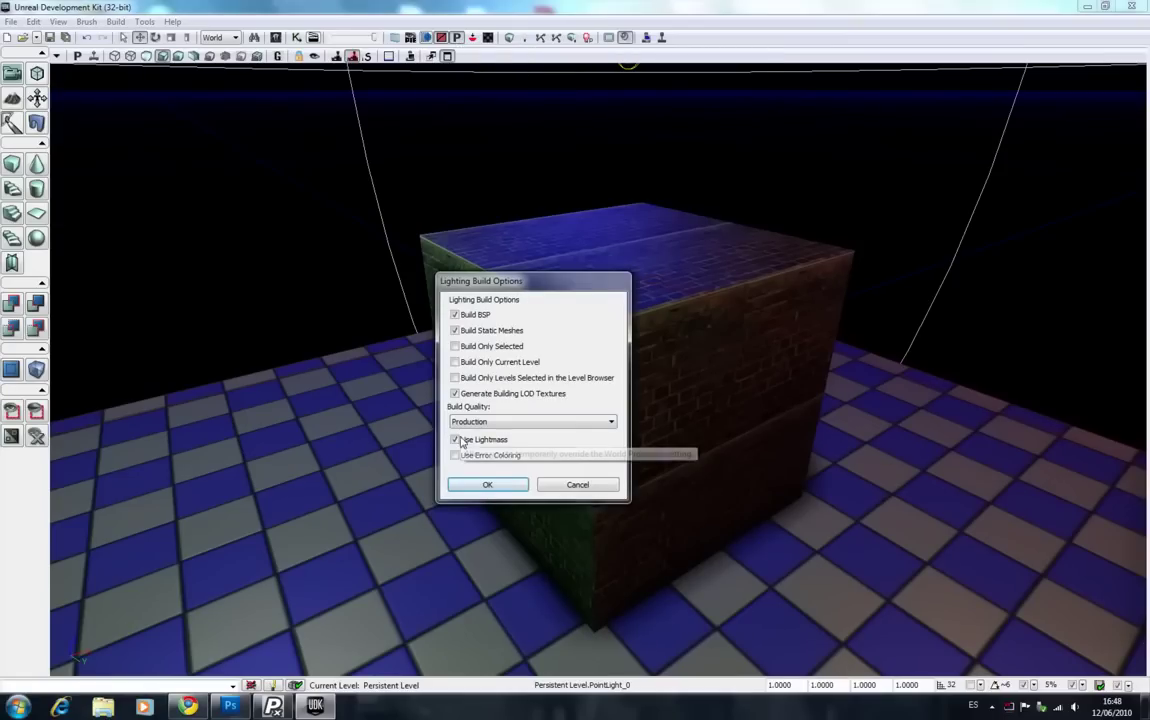
click(477, 485)
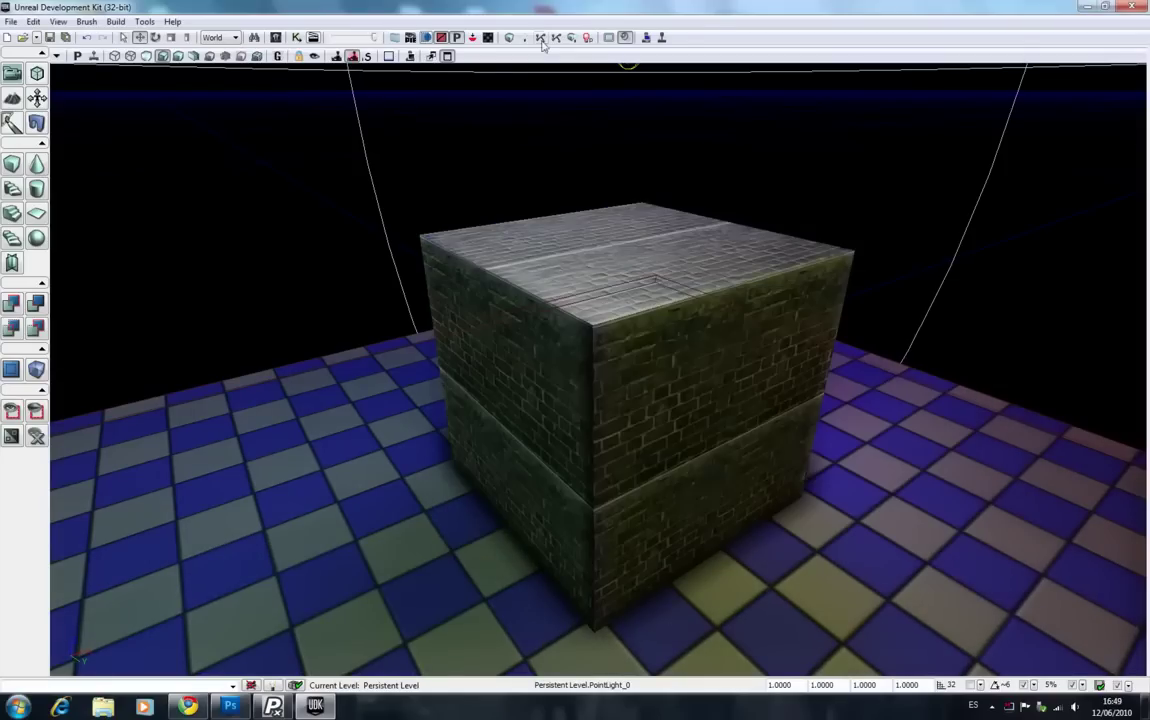
click(878, 312)
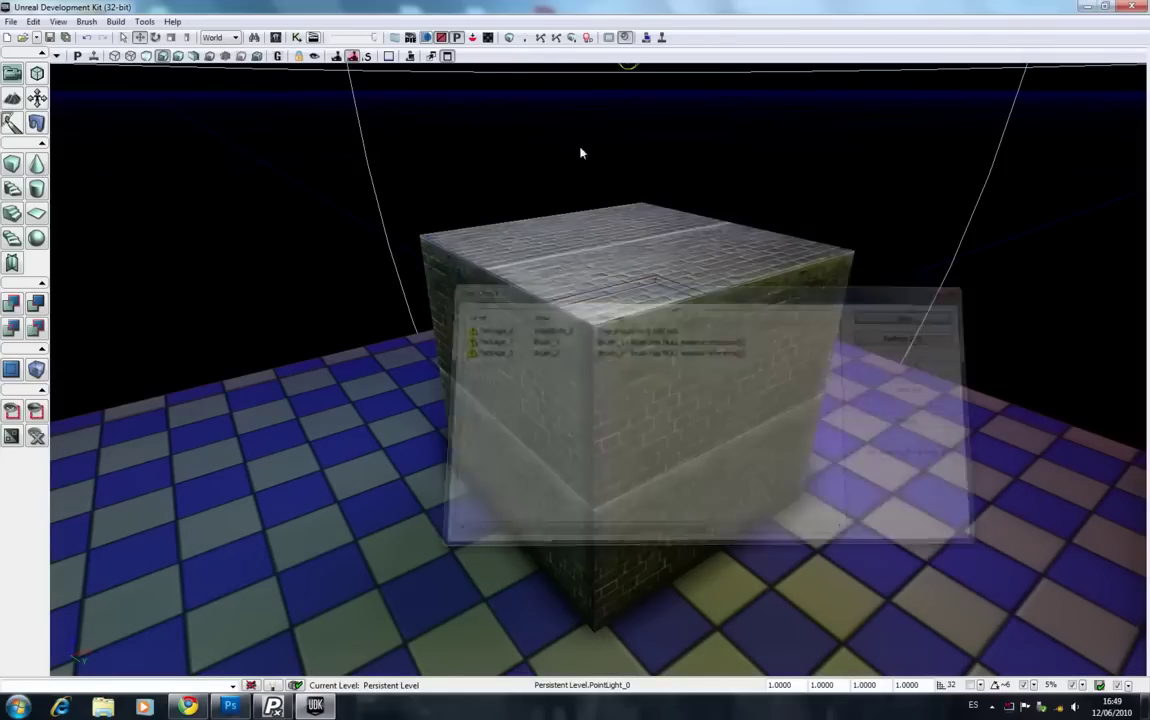
click(433, 56)
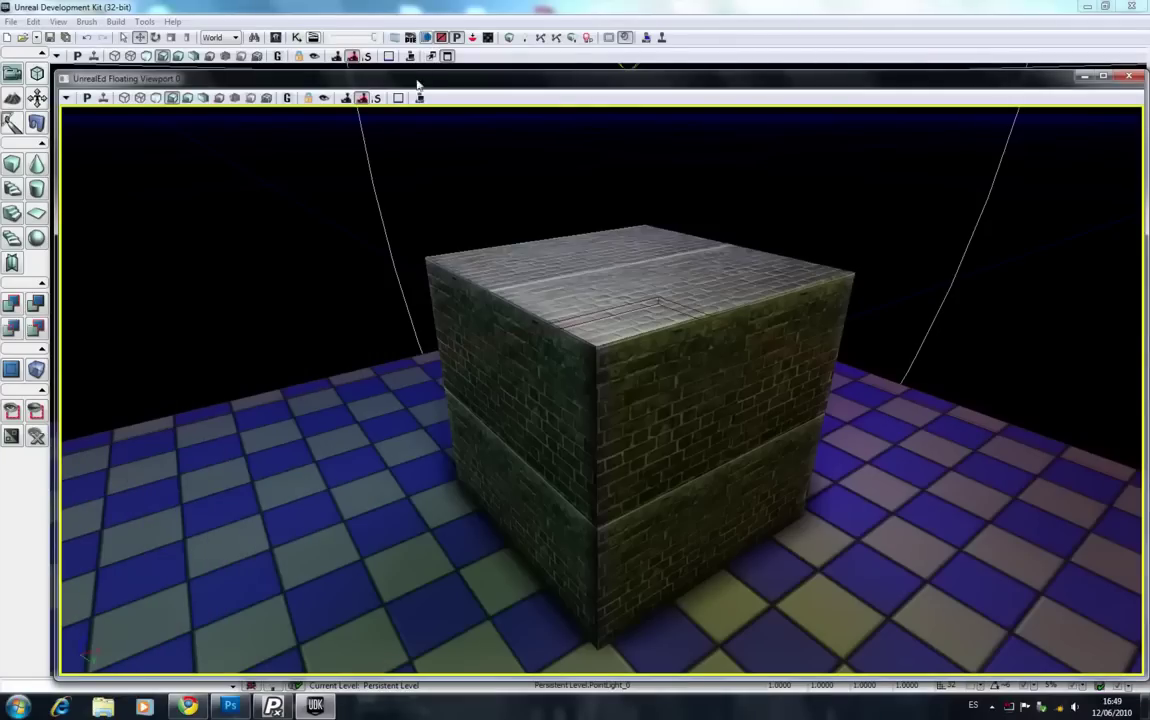
- Maximise the floating viewport, play the level in it, and walk forward to the brick cube
double_click(420, 80)
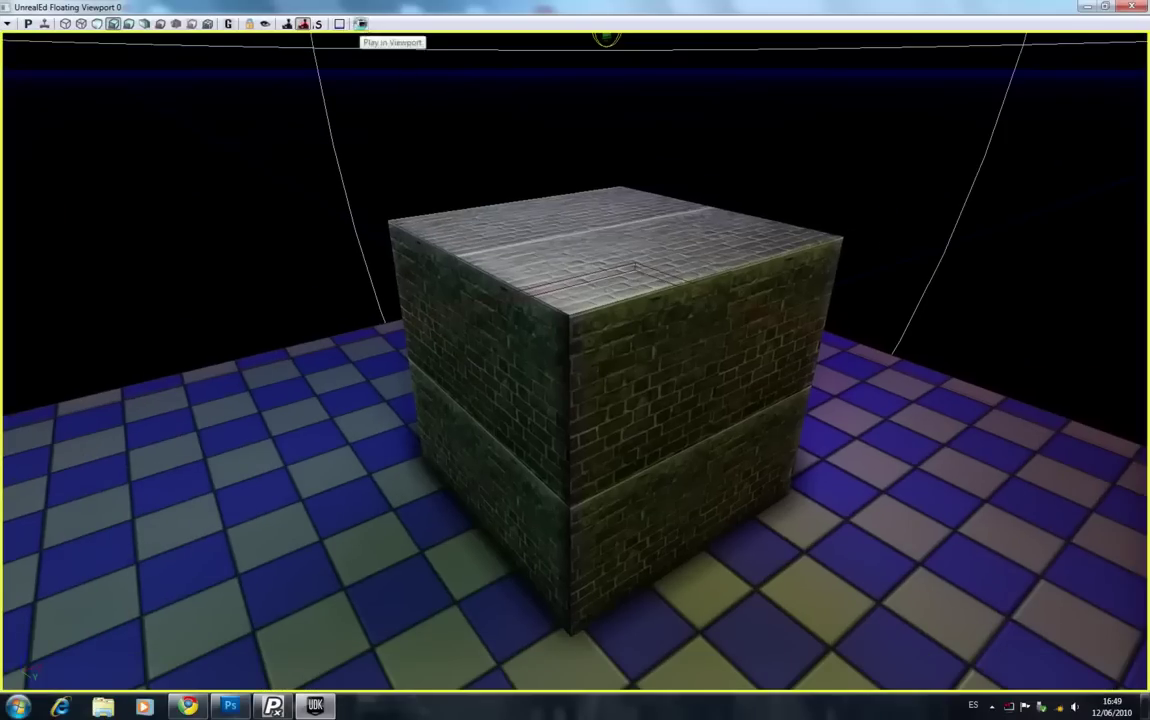
click(361, 24)
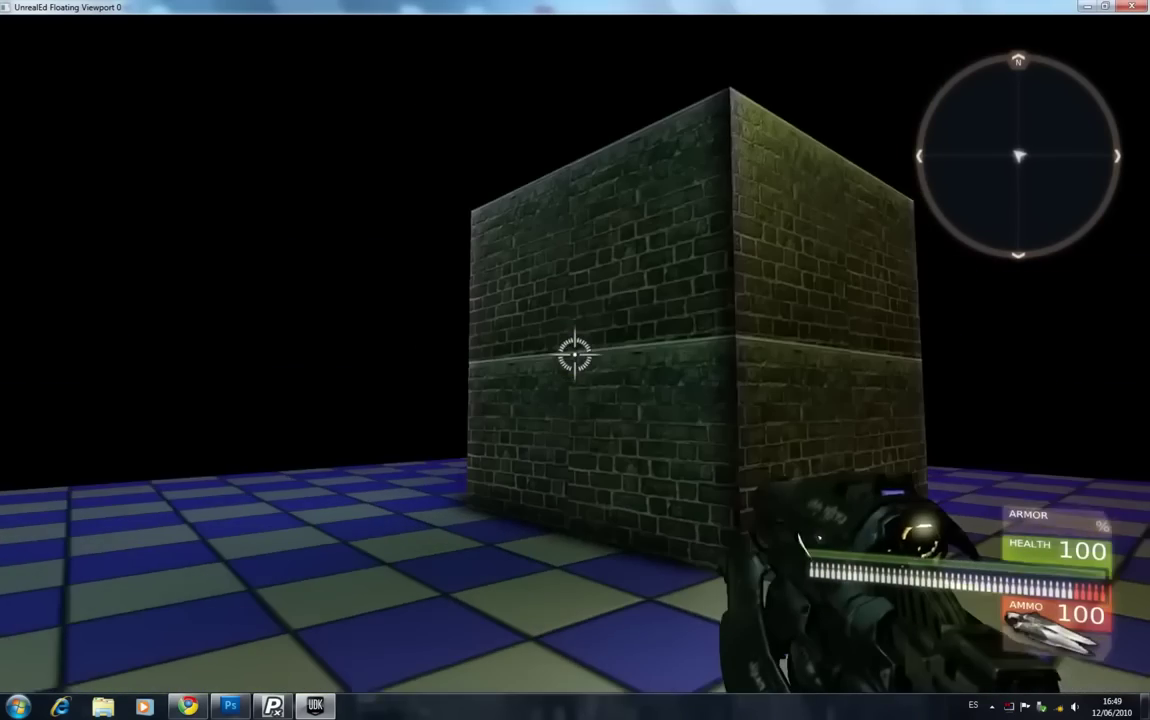
key(w)
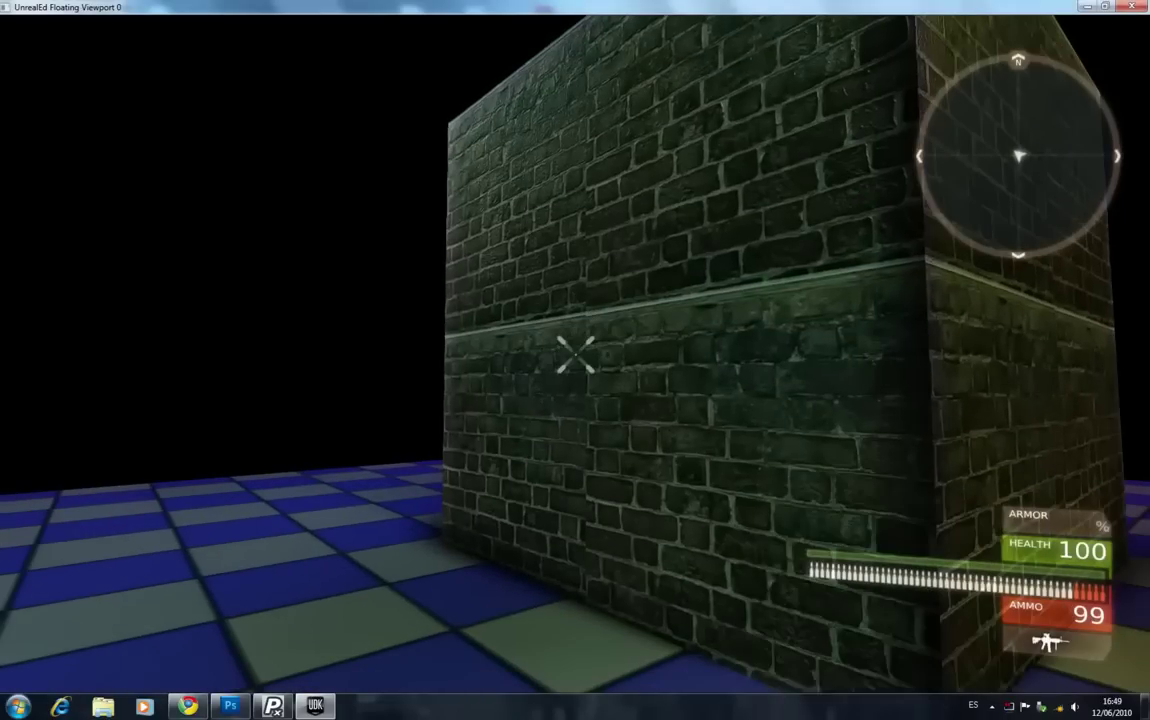